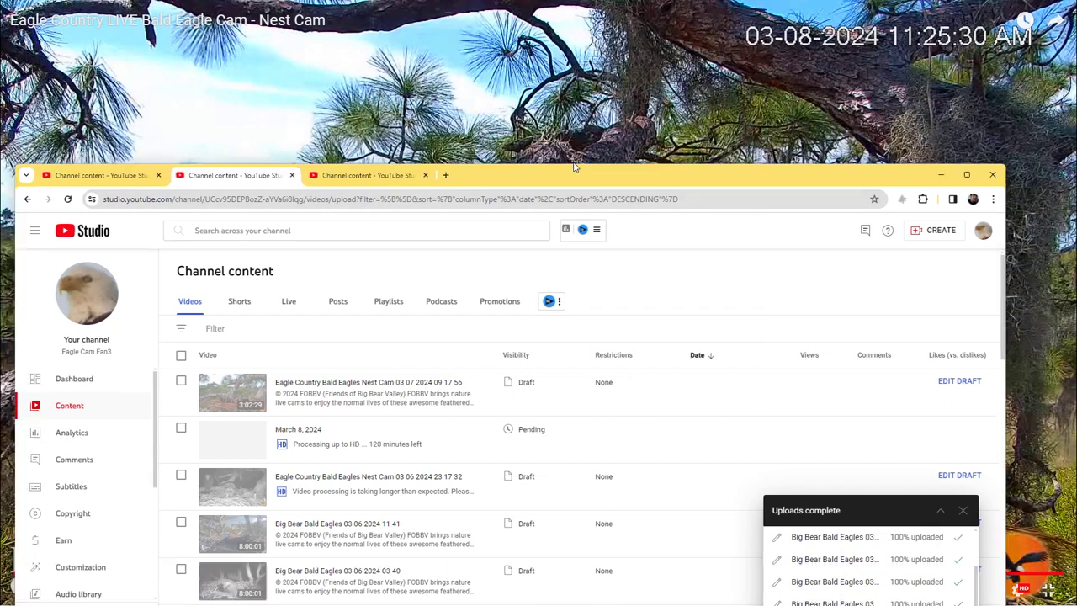
click(453, 594)
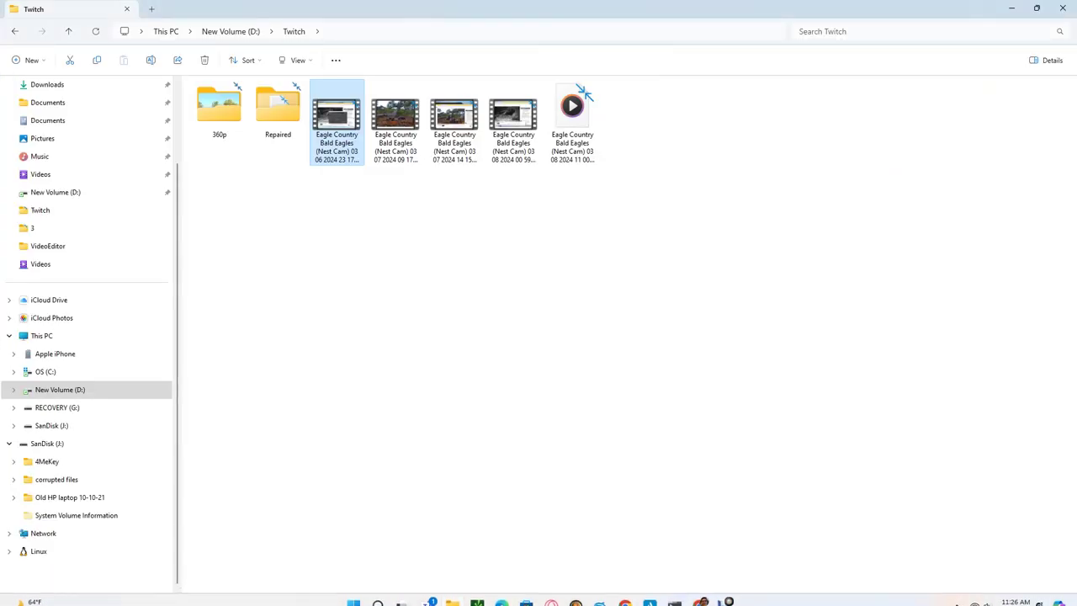
mouse_move(625, 593)
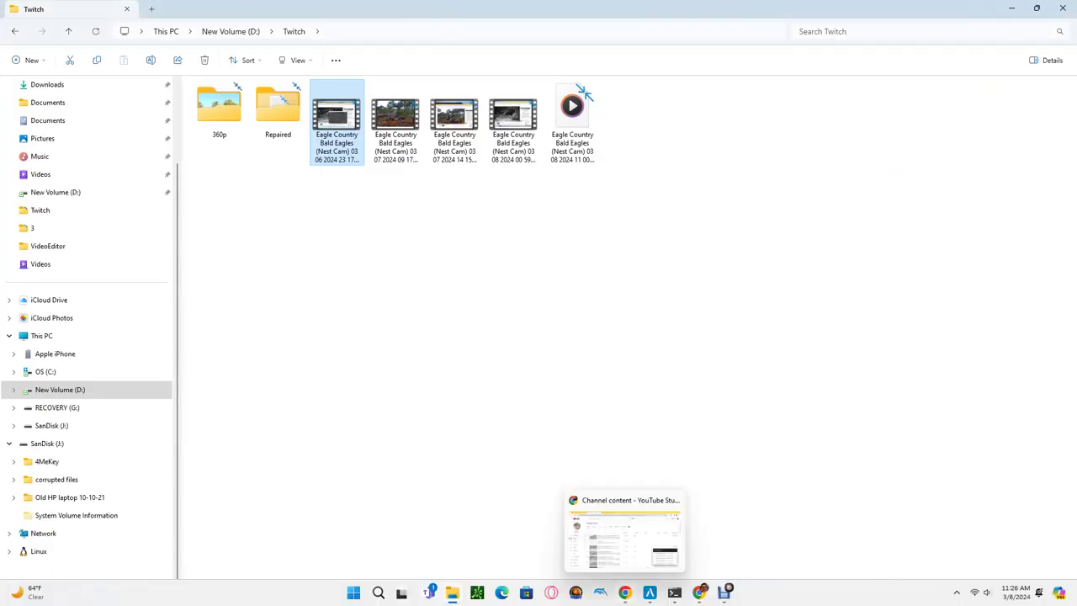
click(622, 530)
drag(546, 76, 880, 73)
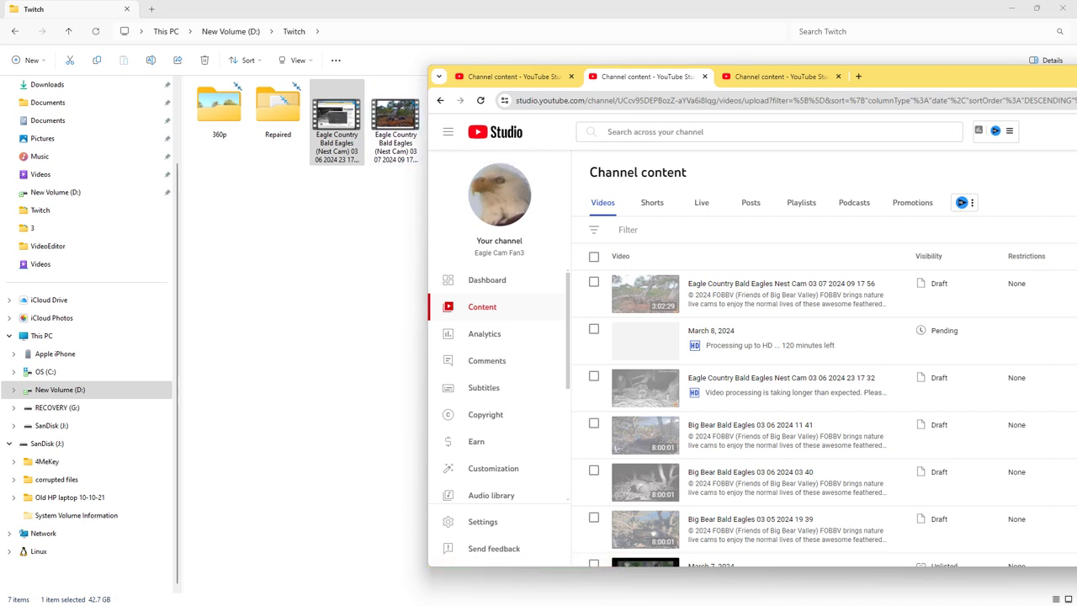
key(alt+Tab)
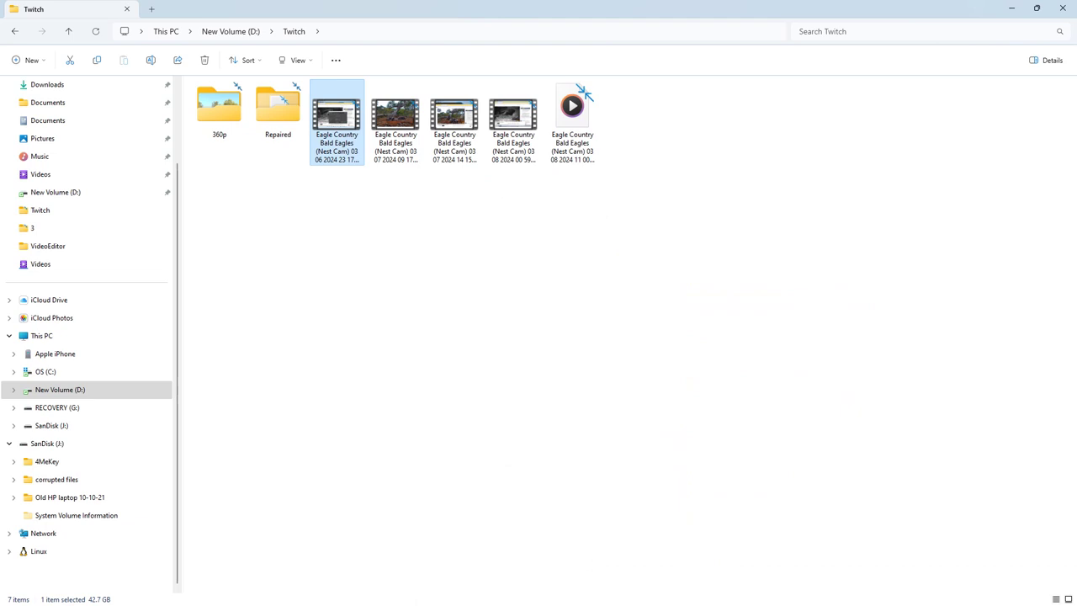
key(F2)
key(ctrl+c)
- In YouTube Studio, search the channel for the copied file name and shorten the query to "Eagle Country Bald Eagles (Nest Cam) 03 06 2024 2"
mouse_move(624, 592)
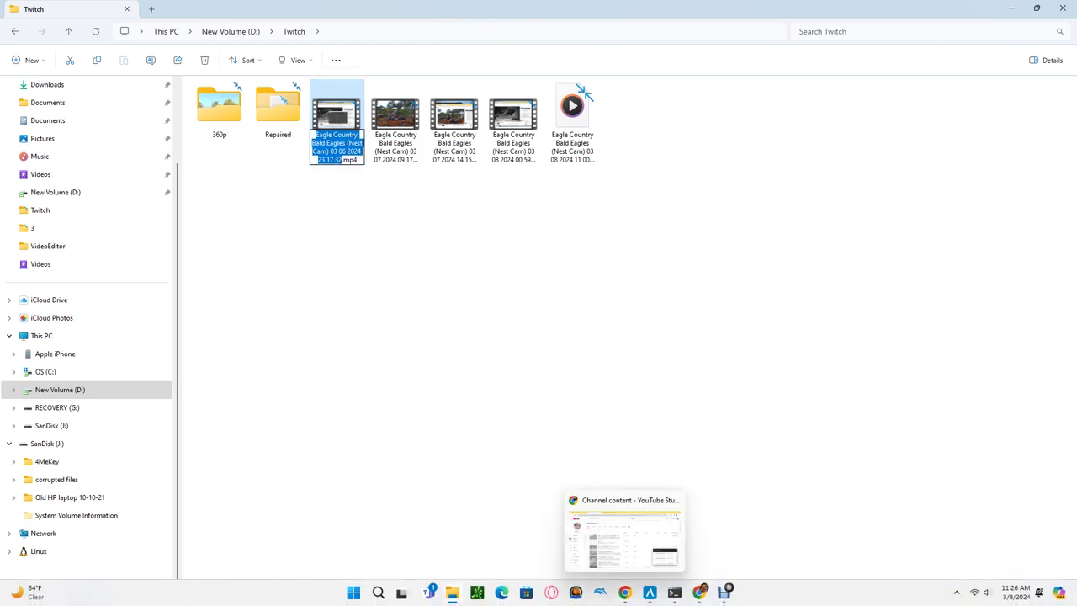
click(624, 530)
click(673, 230)
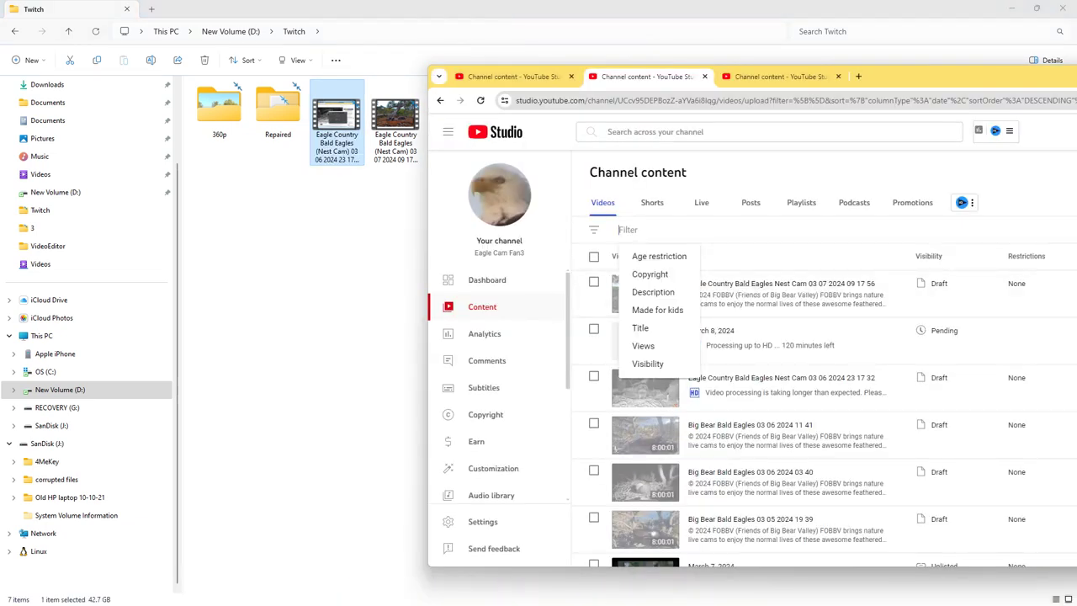
key(ctrl+v)
click(673, 132)
key(ctrl+v)
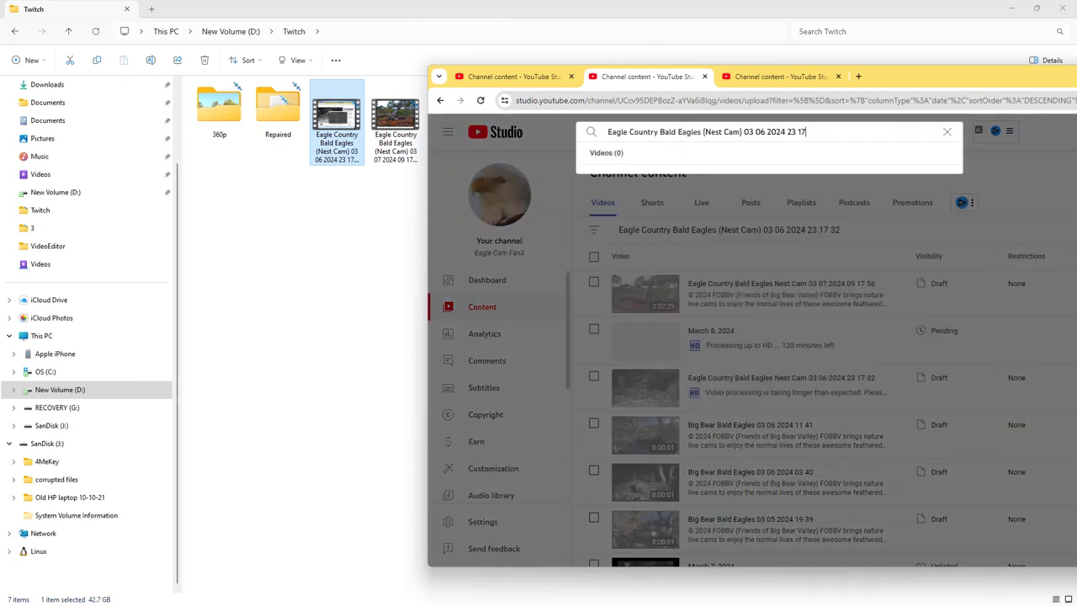
key(BackSpace)
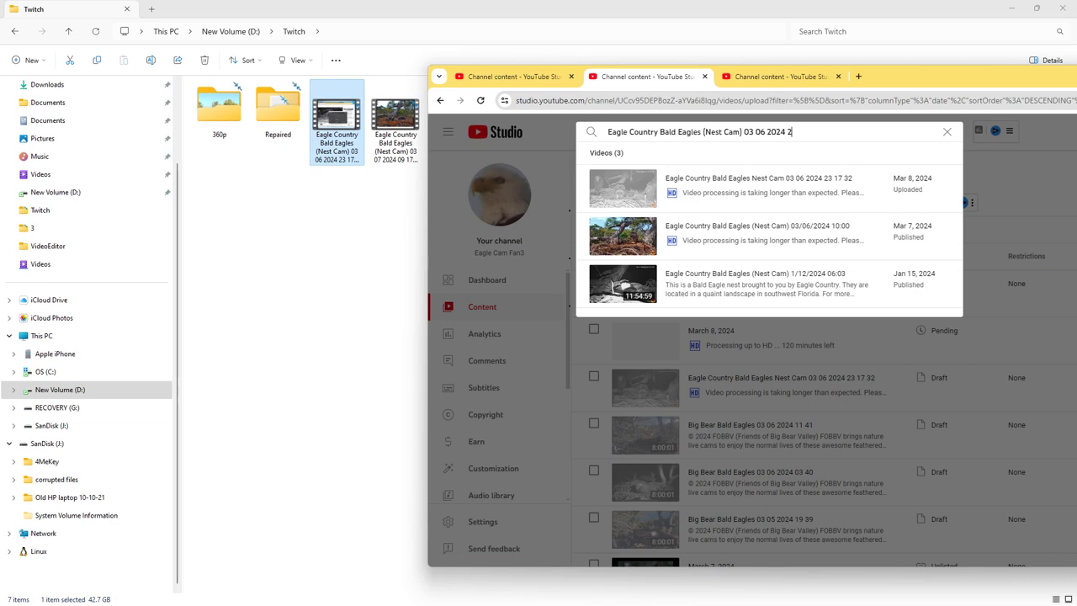
click(336, 147)
key(ctrl+c)
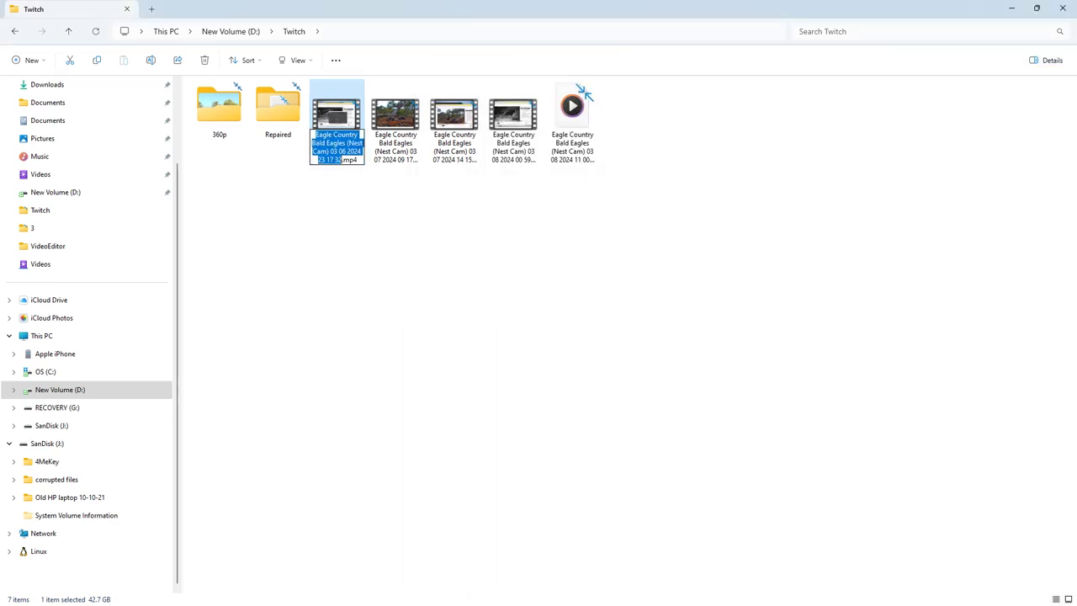
mouse_move(470, 604)
key(alt+Tab)
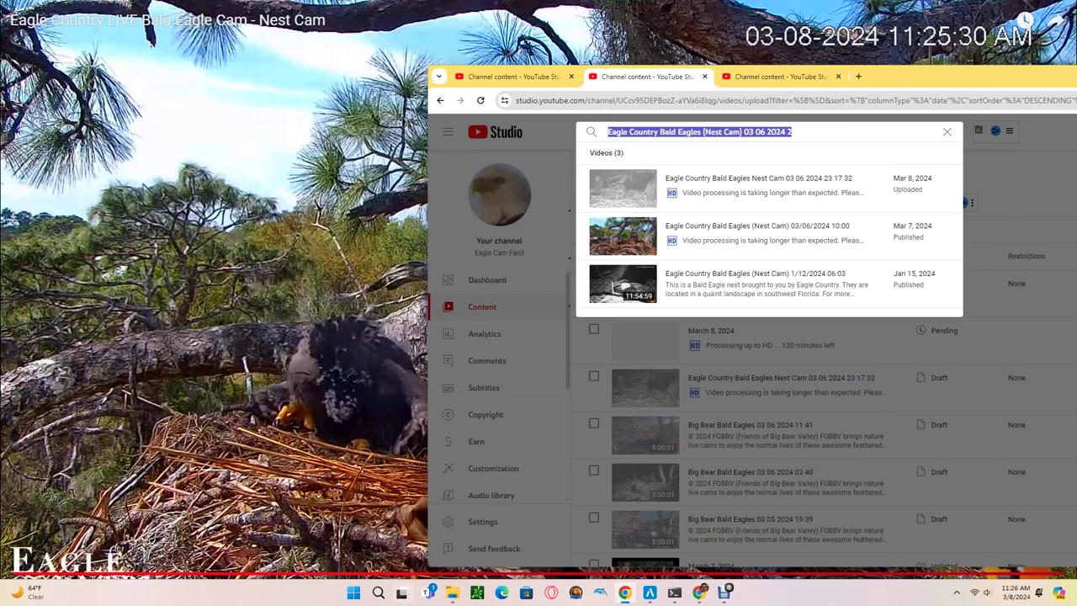
key(alt+Tab)
key(alt+Tab)
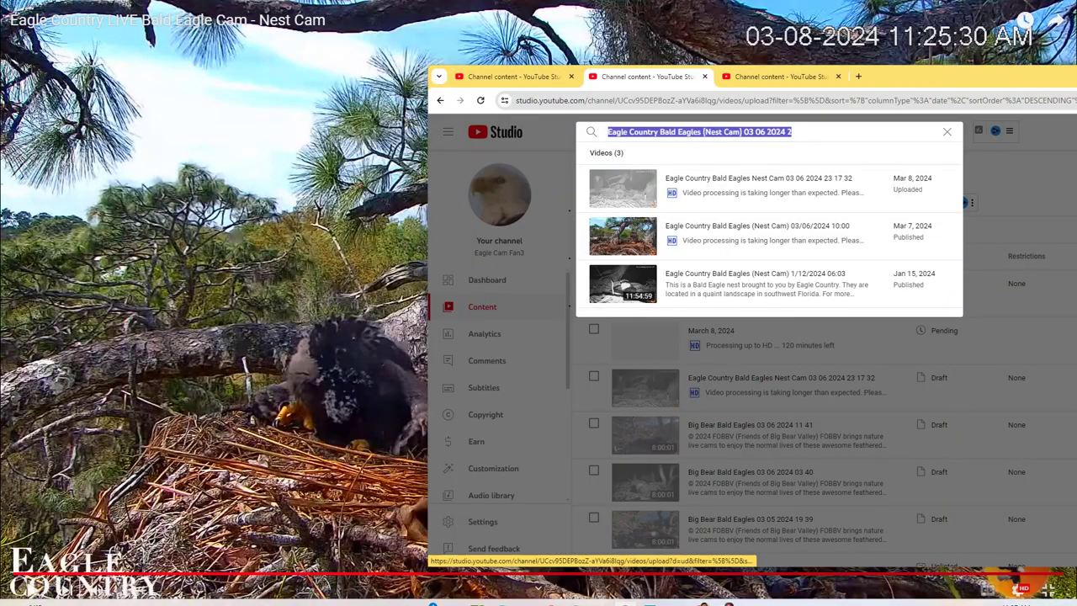
key(ctrl+a)
key(ctrl+v)
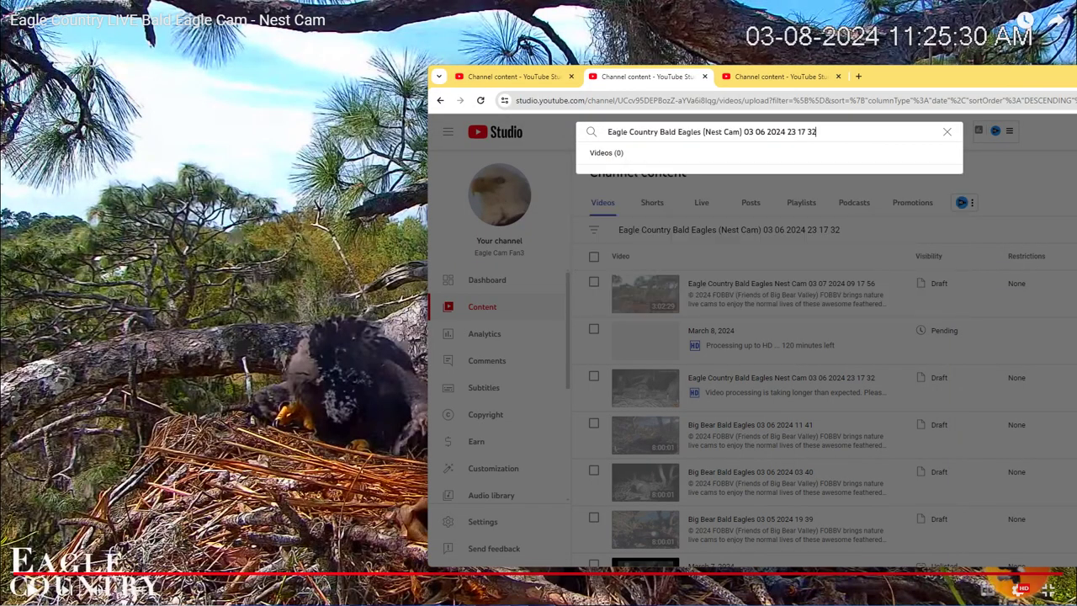
key(BackSpace)
key(BackSpace)
key(BackSpace)
key(BackSpace)
key(BackSpace)
key(BackSpace)
key(BackSpace)
key(BackSpace)
key(BackSpace)
key(BackSpace)
key(BackSpace)
key(BackSpace)
key(BackSpace)
key(BackSpace)
key(BackSpace)
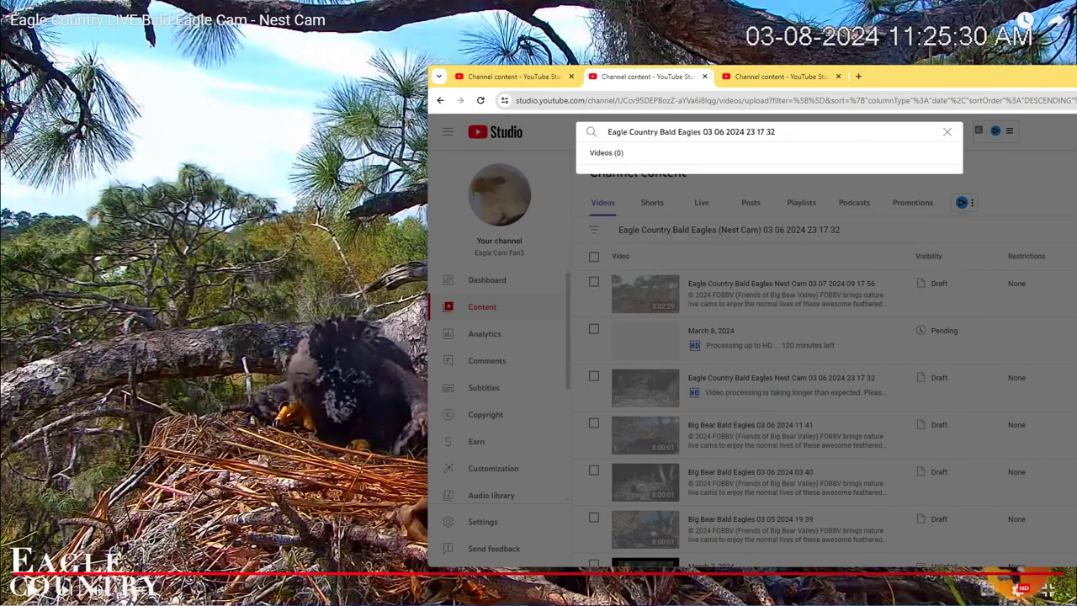
key(BackSpace)
key(BackSpace)
key(BackSpace)
key(BackSpace)
key(BackSpace)
key(BackSpace)
key(BackSpace)
key(BackSpace)
key(BackSpace)
key(BackSpace)
key(BackSpace)
key(BackSpace)
key(BackSpace)
key(BackSpace)
key(BackSpace)
key(BackSpace)
key(BackSpace)
key(BackSpace)
key(BackSpace)
key(BackSpace)
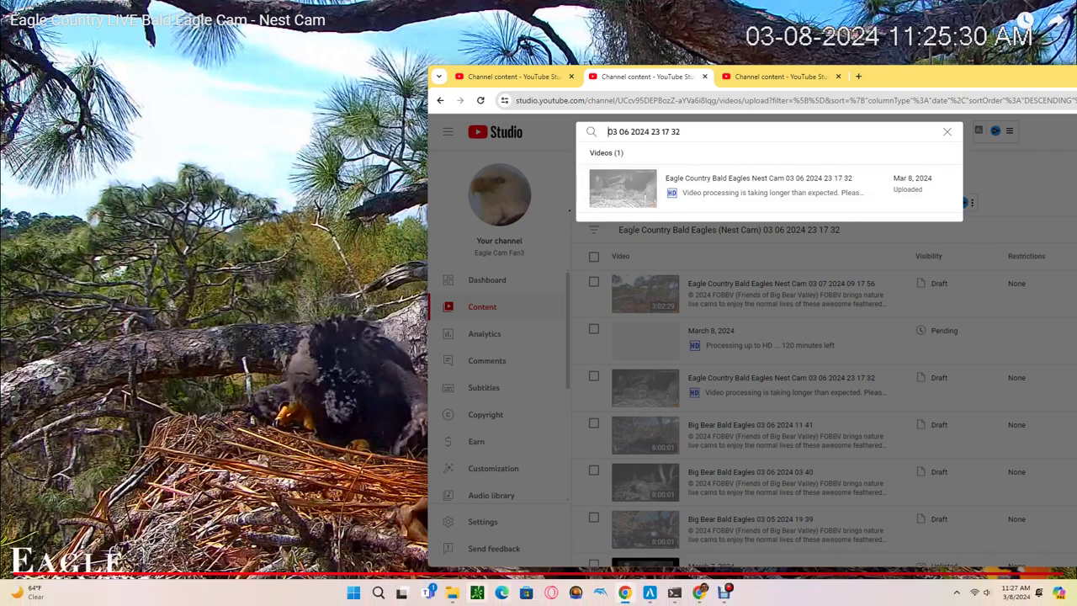
click(452, 592)
click(396, 135)
key(F2)
key(ctrl+c)
drag(539, 9, 622, 323)
click(683, 132)
key(ctrl+a)
key(ctrl+v)
click(744, 132)
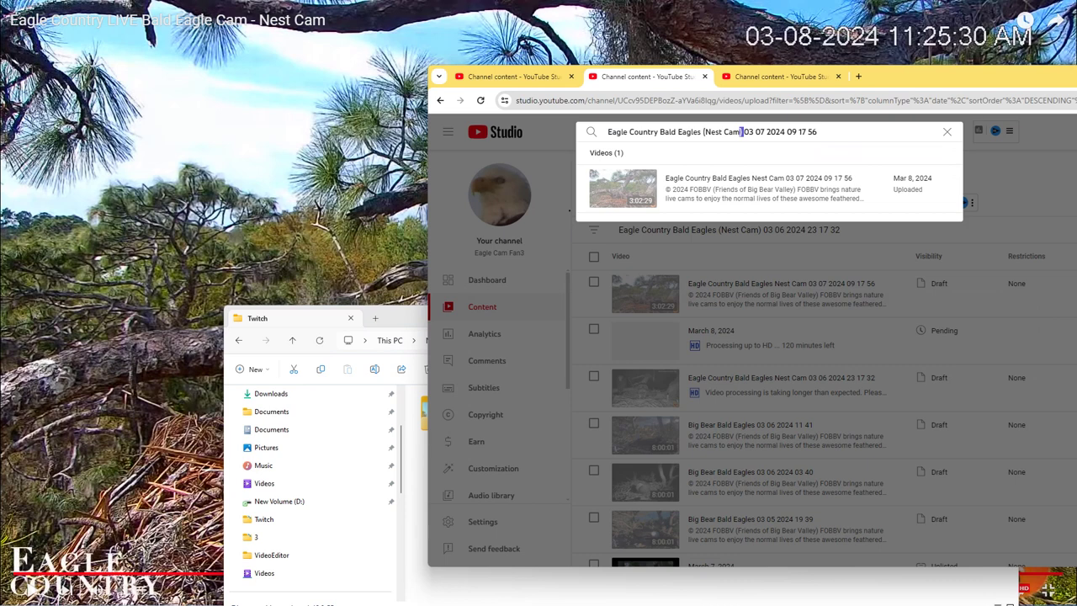
key(alt+Tab)
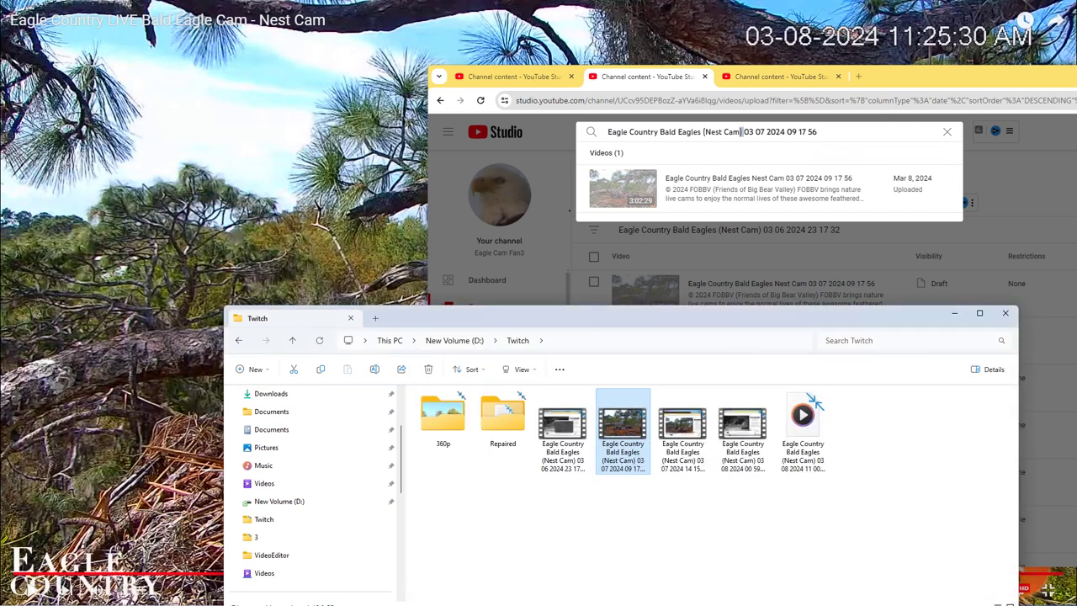
key(Left)
key(Delete)
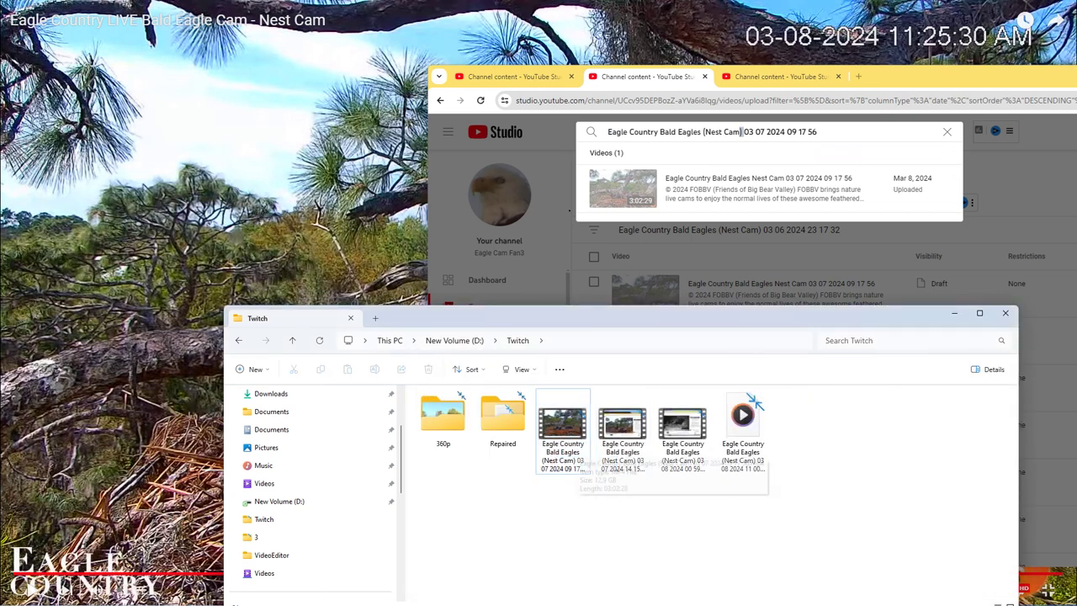
click(572, 453)
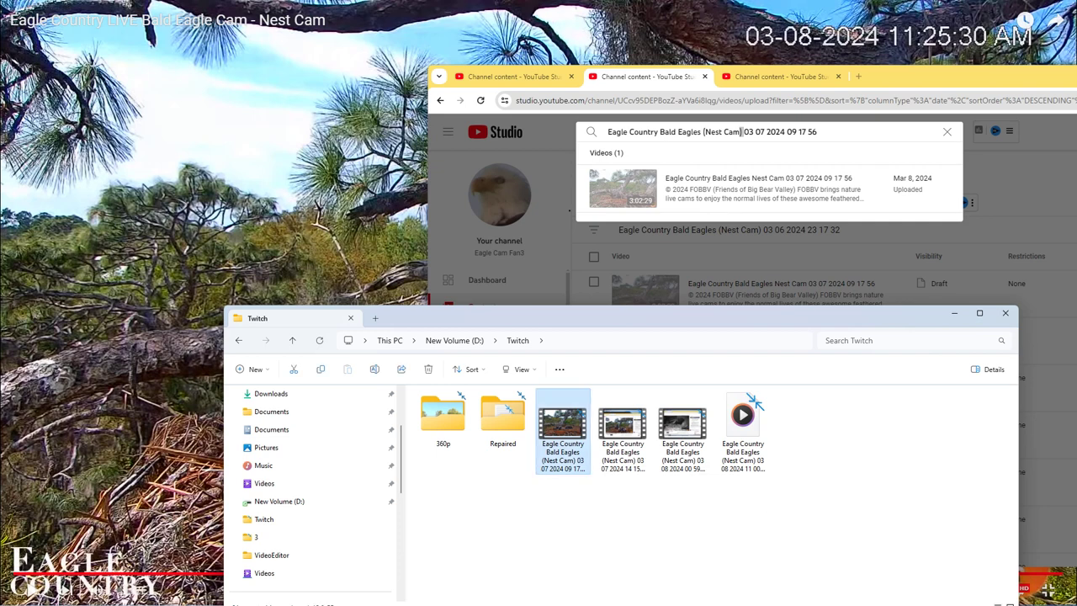
key(Delete)
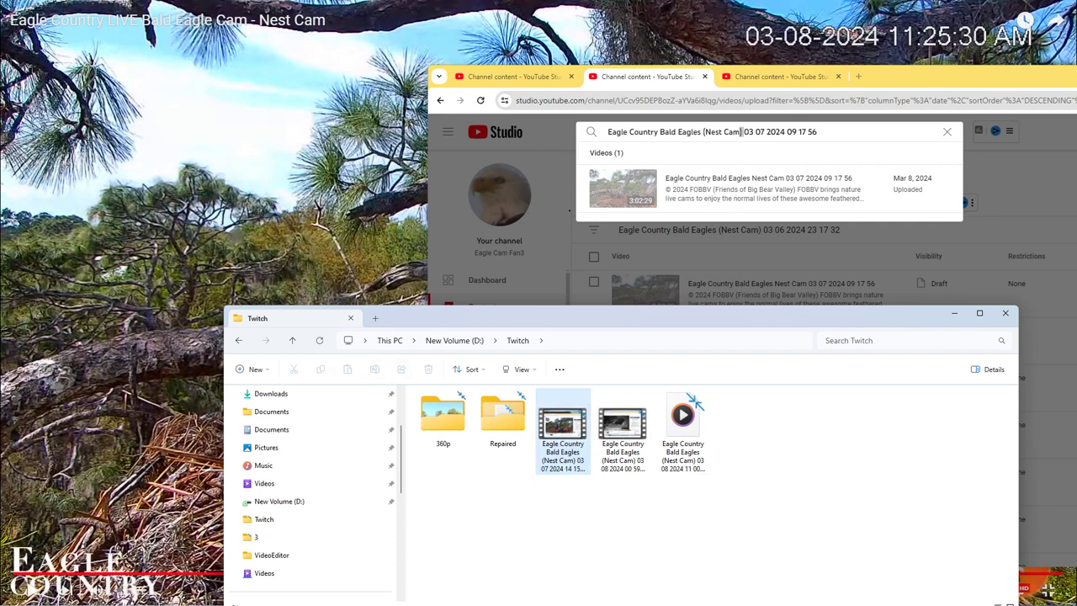
click(572, 455)
key(F2)
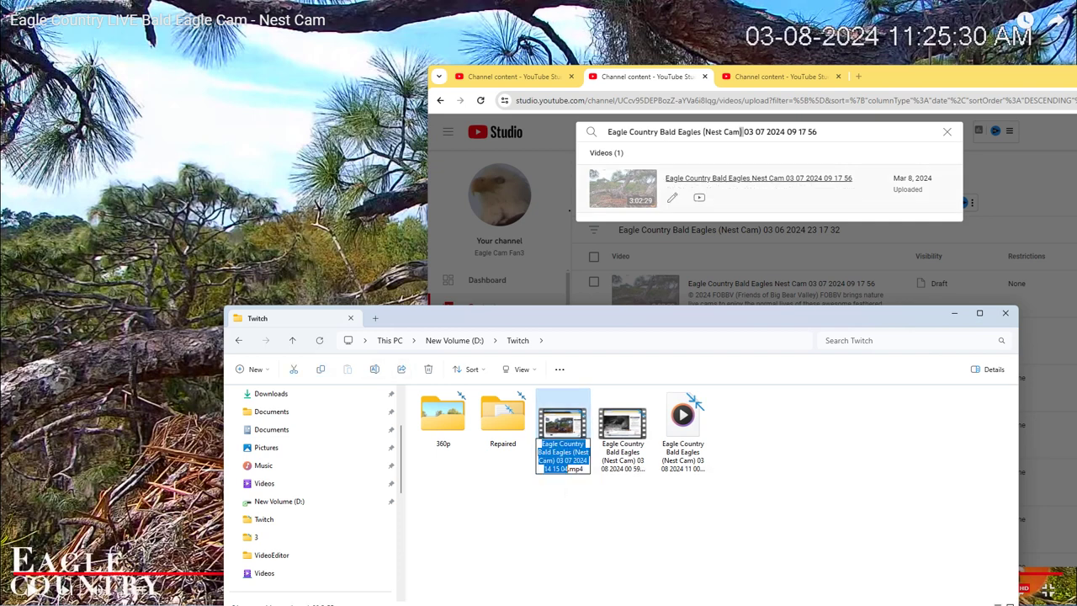
click(833, 132)
key(ctrl+a)
key(ctrl+v)
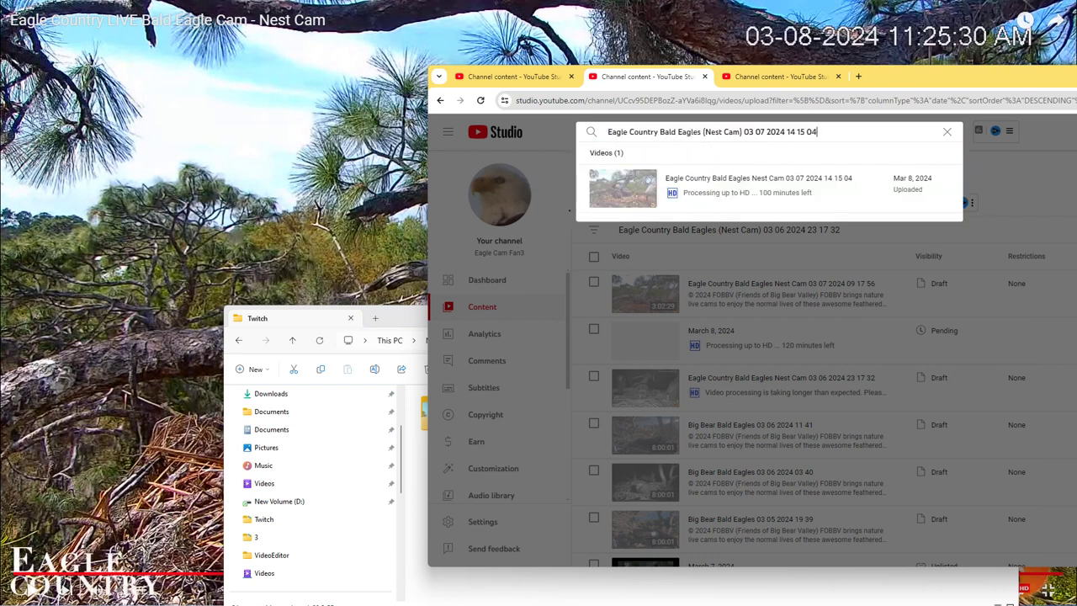
drag(404, 318, 401, 262)
click(619, 383)
click(560, 383)
key(Delete)
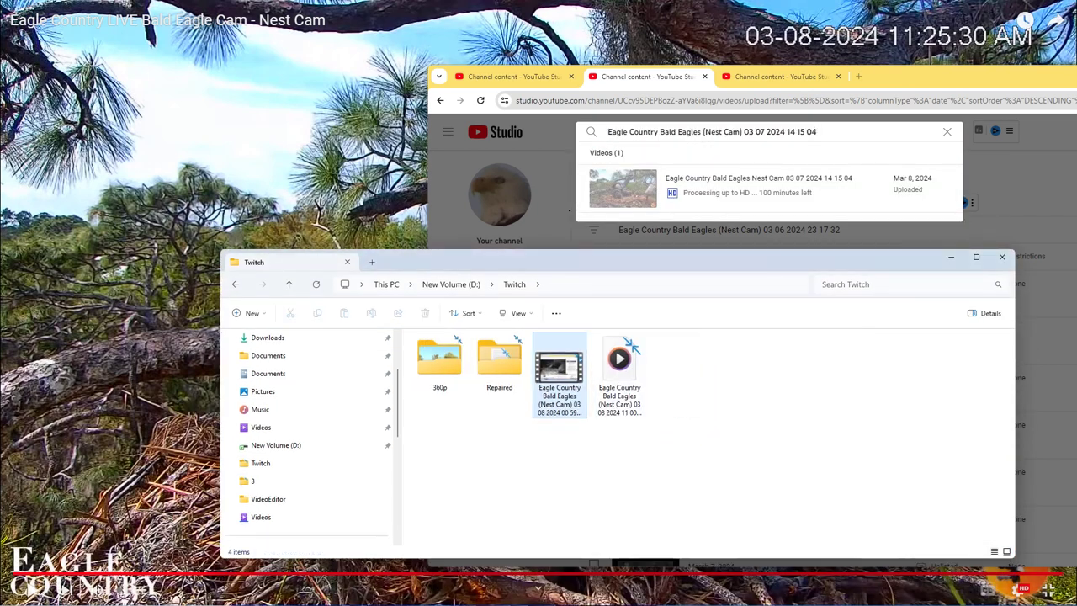
key(alt+Tab)
key(ctrl+a)
key(ctrl+v)
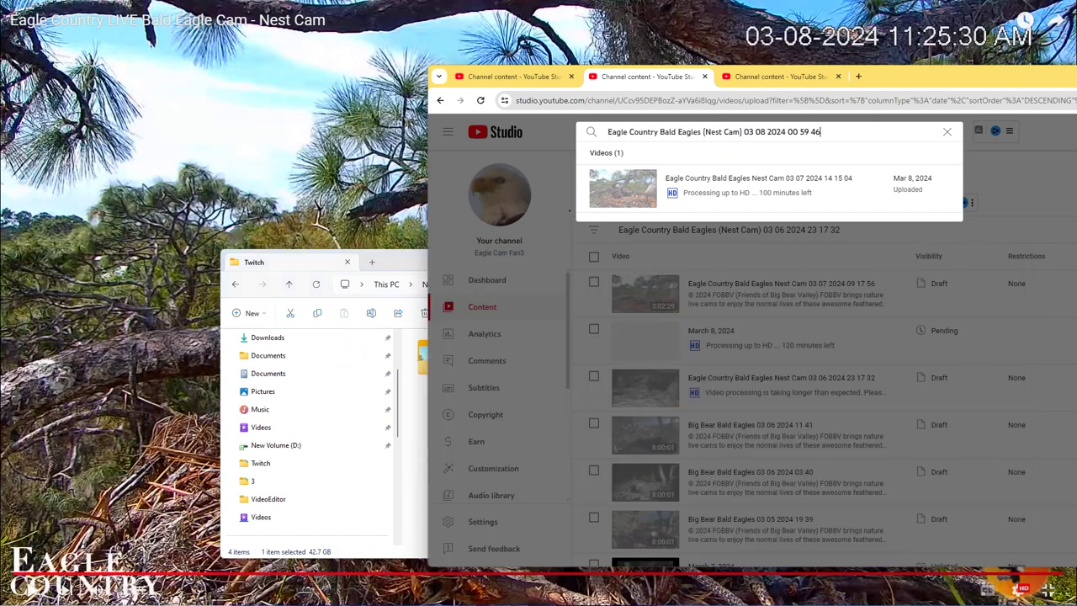
key(ctrl+Left)
key(ctrl+Left)
key(ctrl+Left)
key(ctrl+Left)
key(ctrl+Left)
key(ctrl+Left)
key(shift+Home)
key(BackSpace)
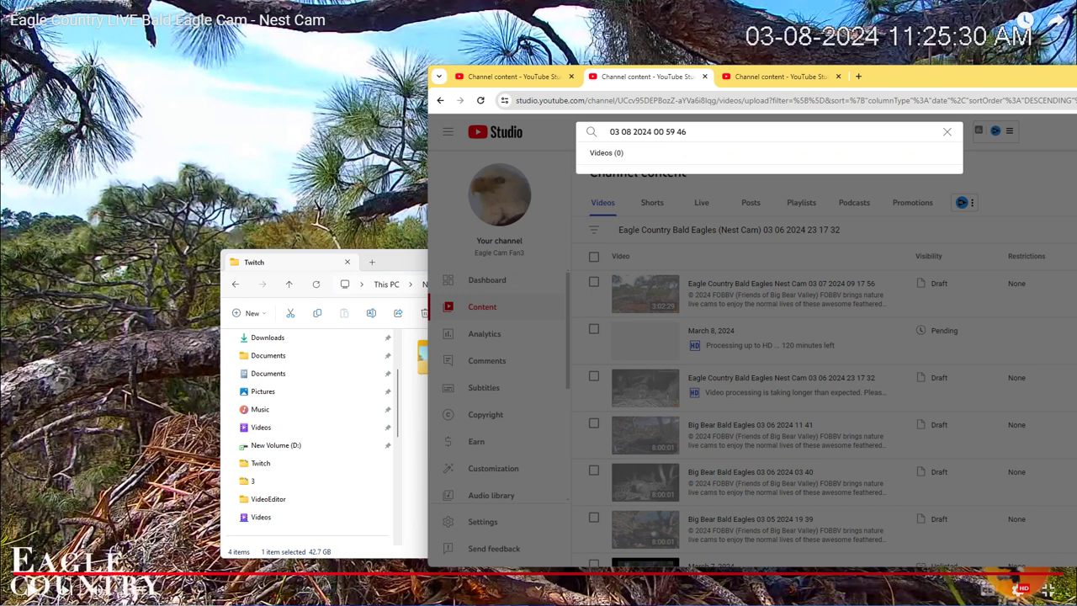
key(Escape)
- Open the Recycle Bin in the File Explorer window showing the Twitch folder
drag(418, 265, 418, 185)
click(589, 205)
key(alt+d)
text(recycle bion)
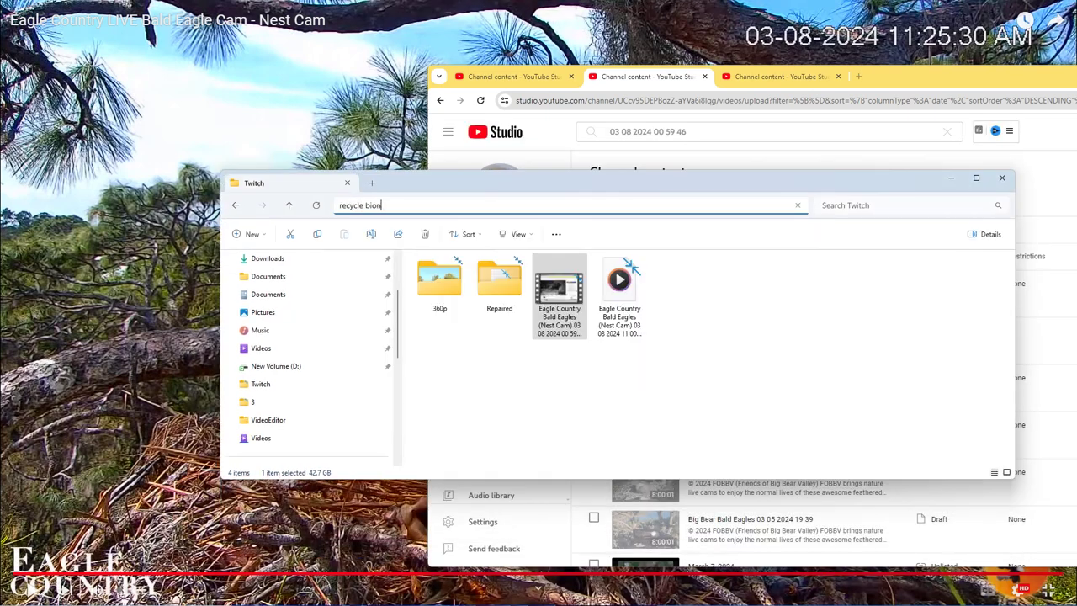
key(Escape)
key(alt+d)
text(re)
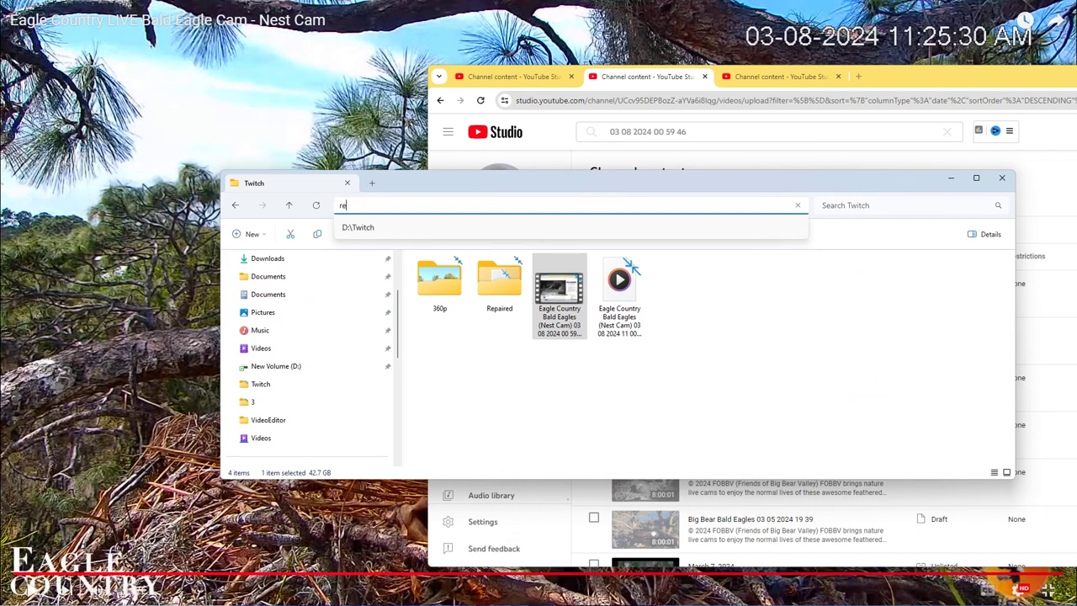
text(cycel)
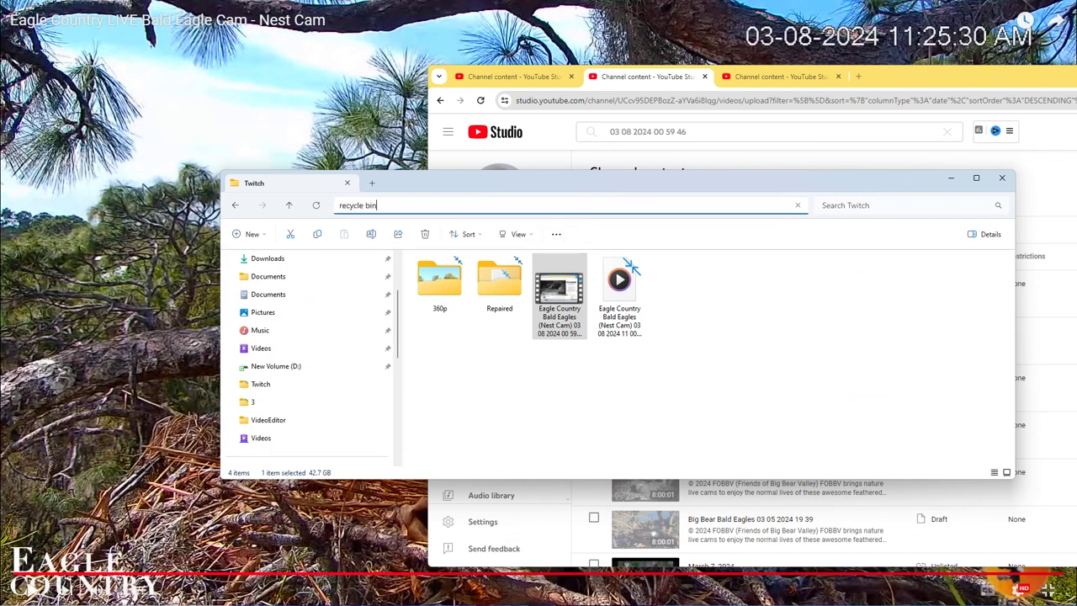
key(Return)
- Permanently delete all items in the Recycle Bin and move its window clear of the deletion progress
key(ctrl+a)
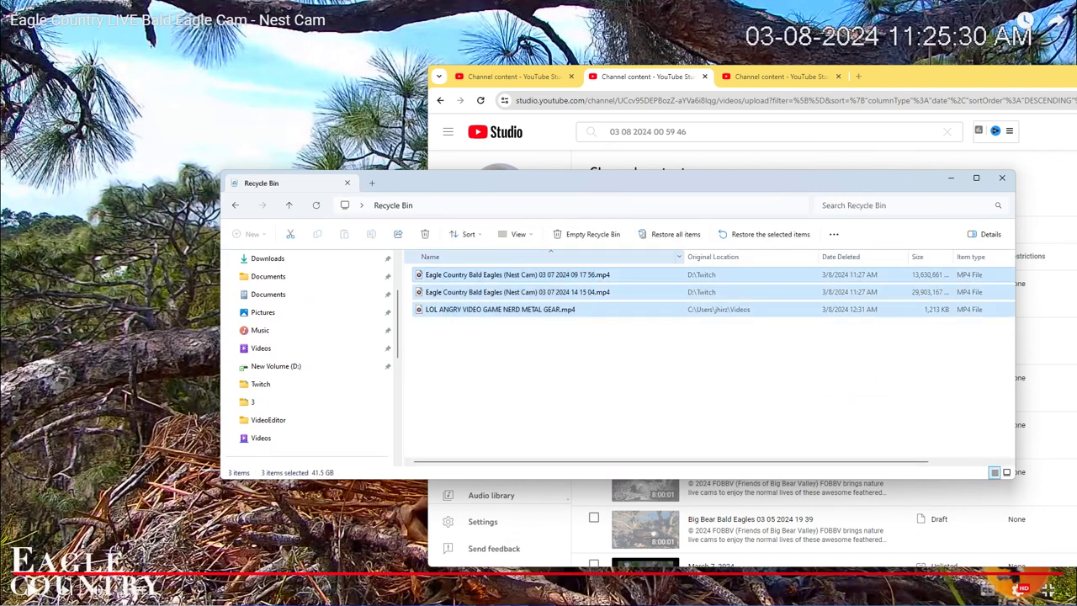
key(Delete)
key(Return)
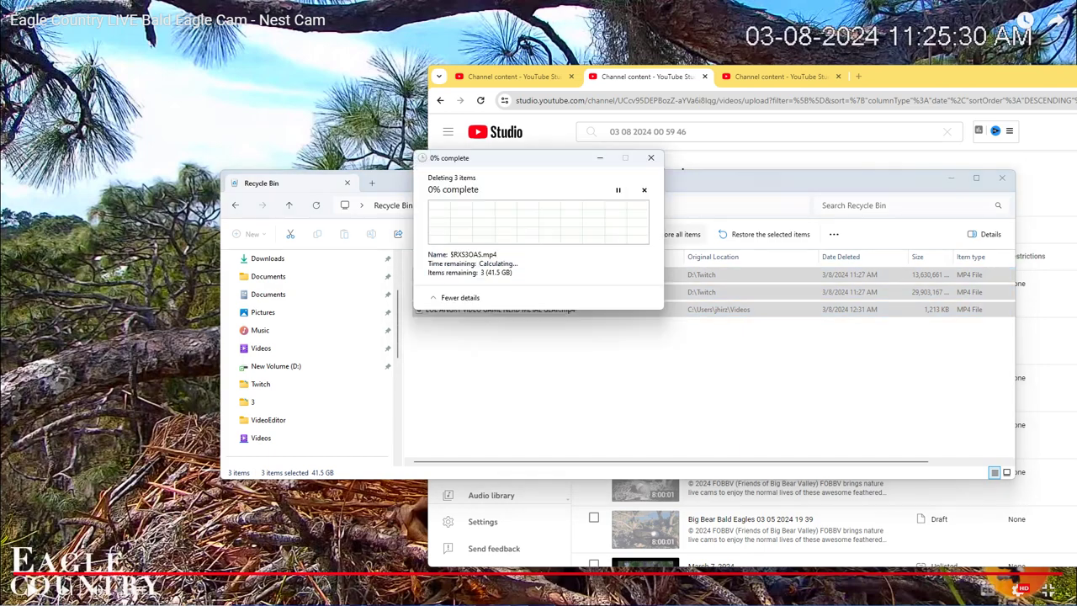
drag(712, 187, 577, 361)
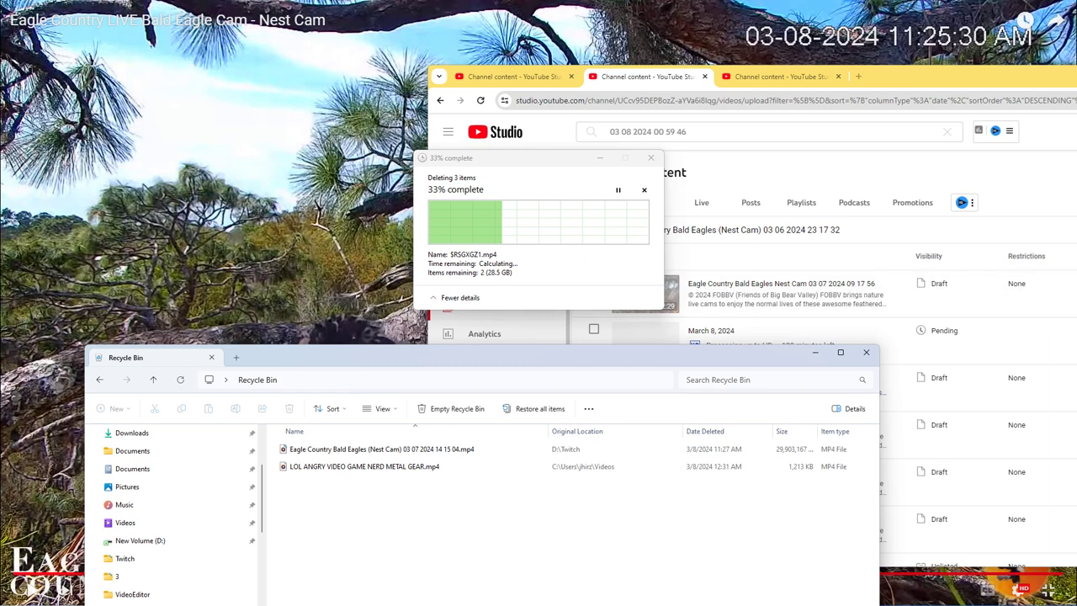
drag(576, 360, 399, 263)
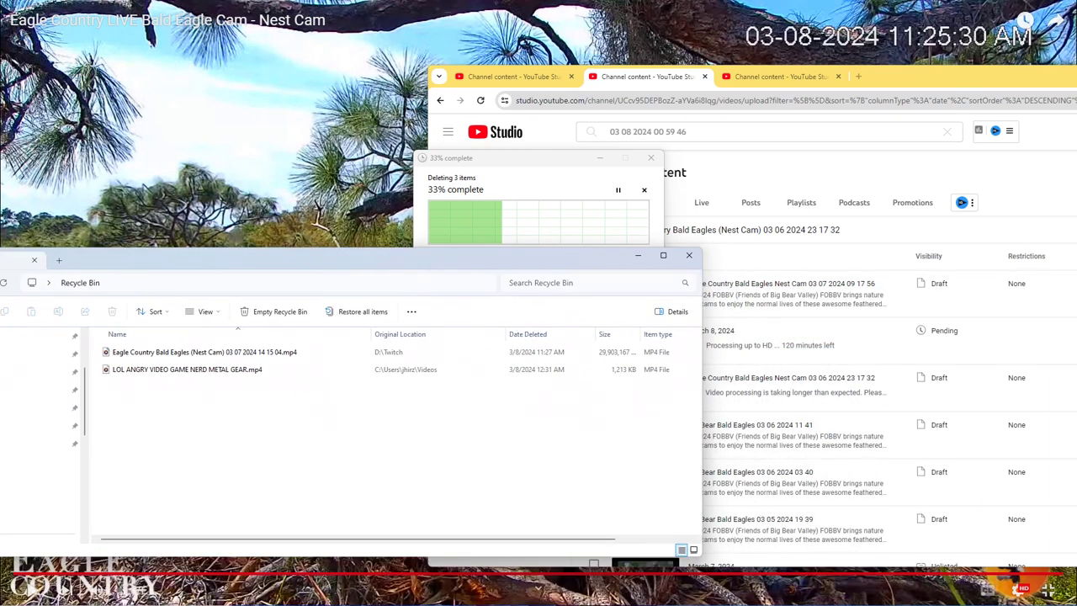
drag(935, 80, 658, 71)
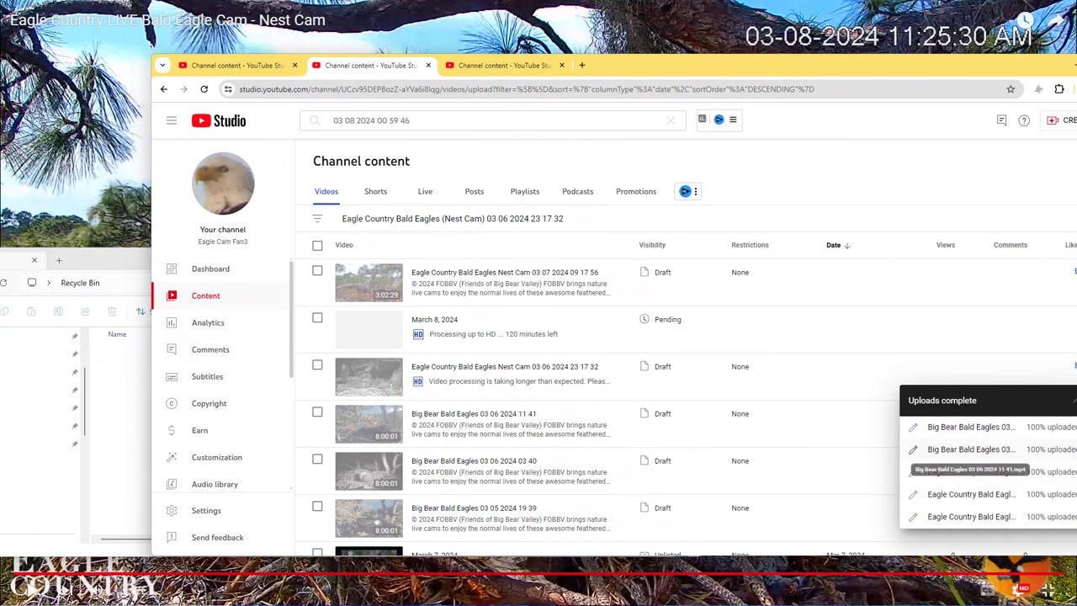
click(912, 517)
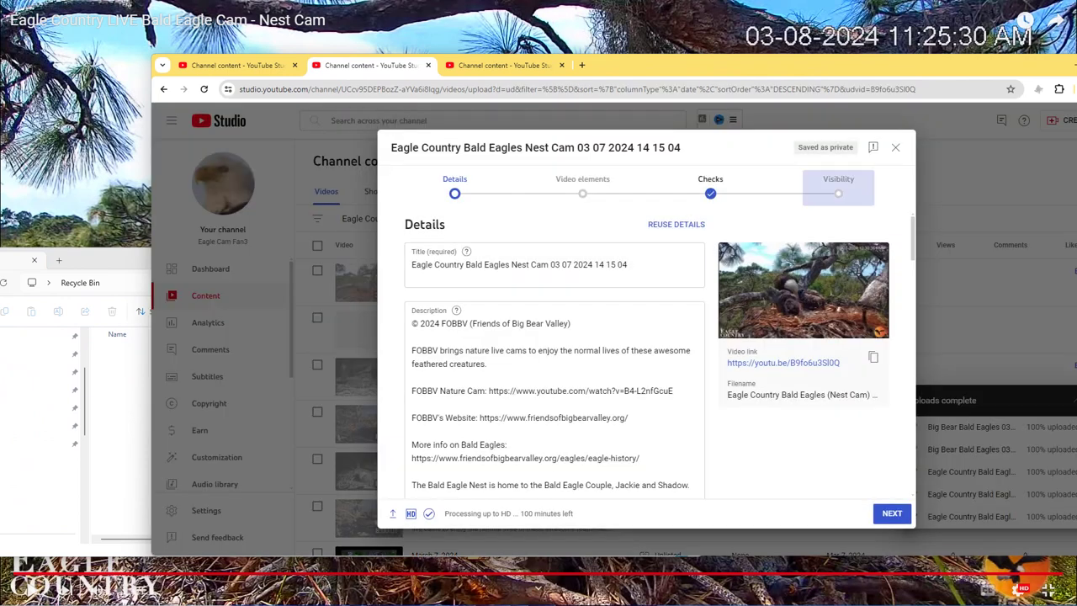
click(897, 147)
drag(633, 69, 859, 78)
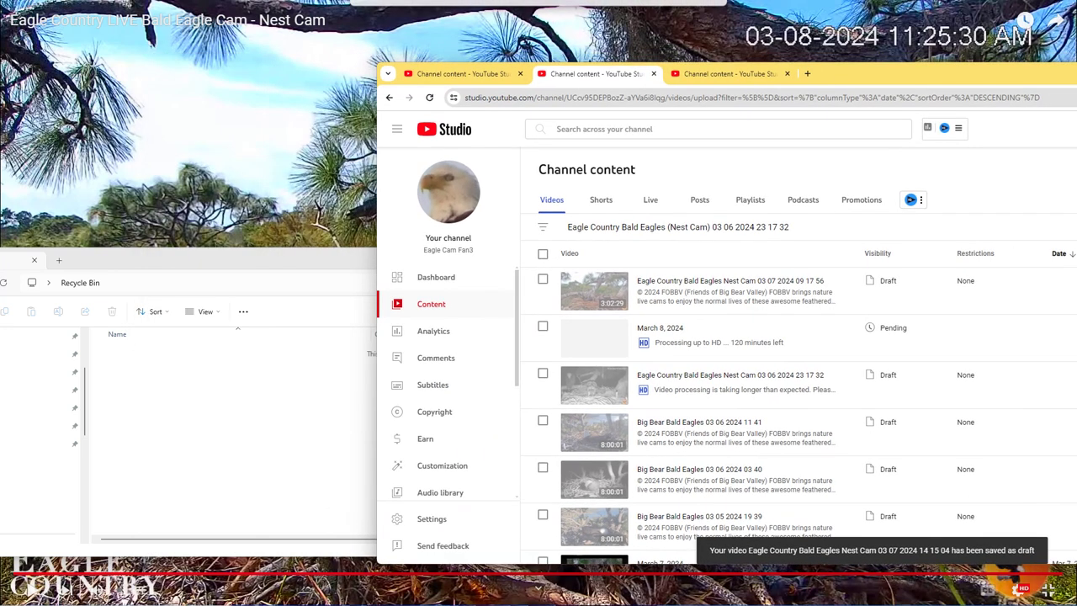
drag(358, 265, 495, 218)
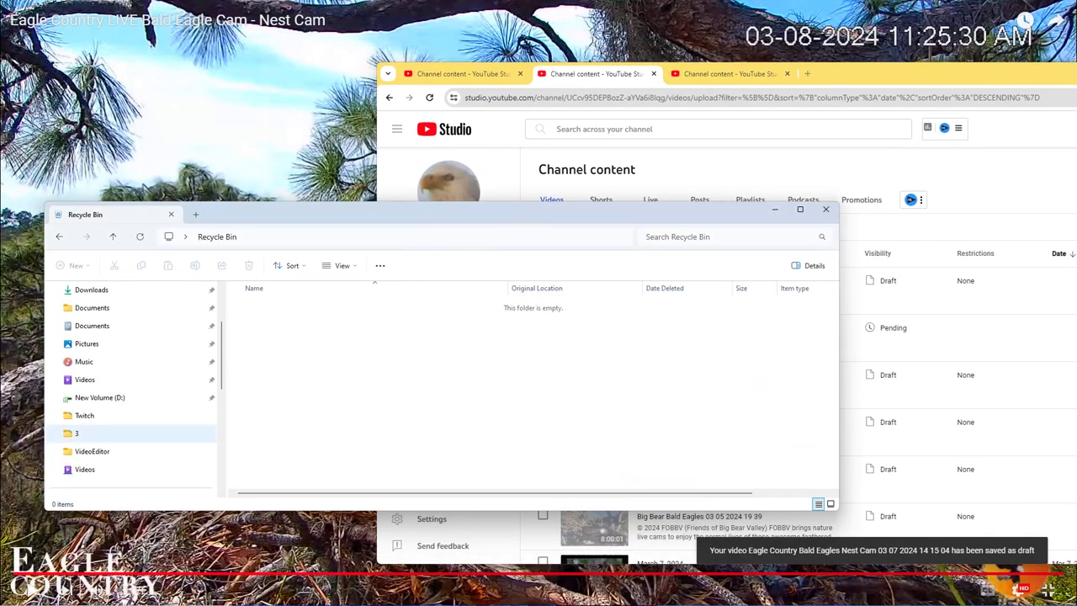
- Open the SanDisk (J:) drive in File Explorer and arrange its recordings beside the matching Big Bear Bald Eagles drafts in Channel content
scroll(126, 362, down, 3)
click(91, 361)
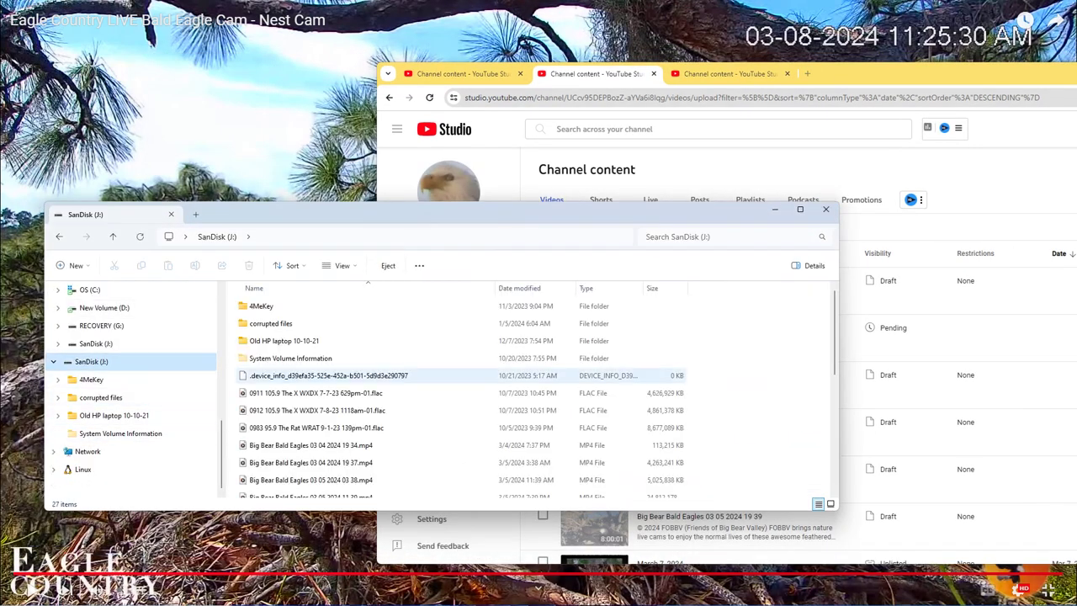
scroll(421, 375, down, 5)
drag(262, 220, 906, 203)
drag(923, 80, 516, 77)
scroll(505, 274, down, 3)
scroll(505, 286, down, 2)
click(1018, 317)
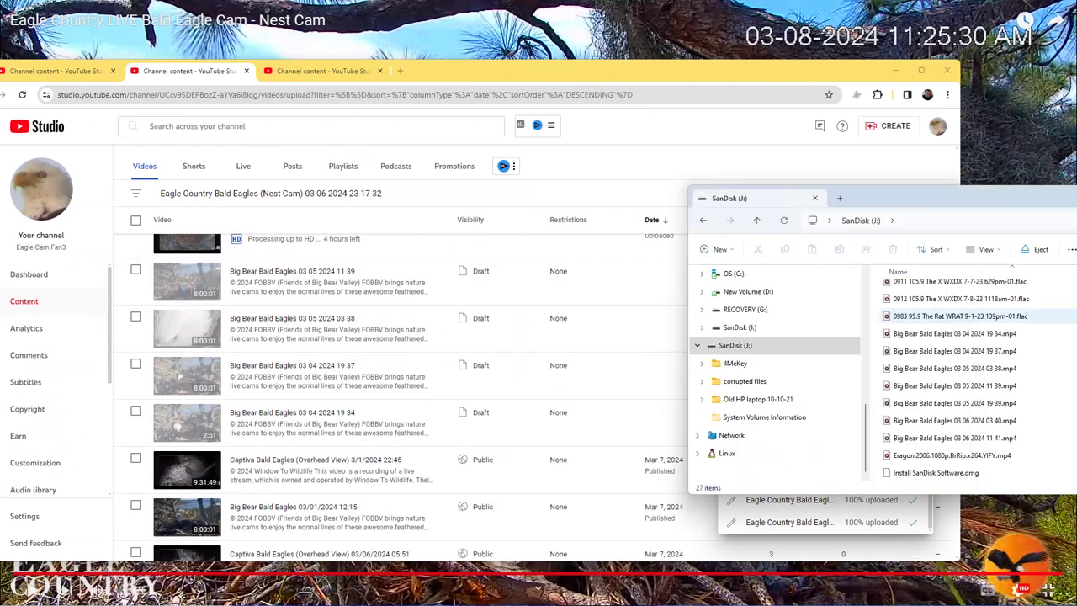
click(955, 334)
ctrl+click(955, 351)
ctrl+click(955, 368)
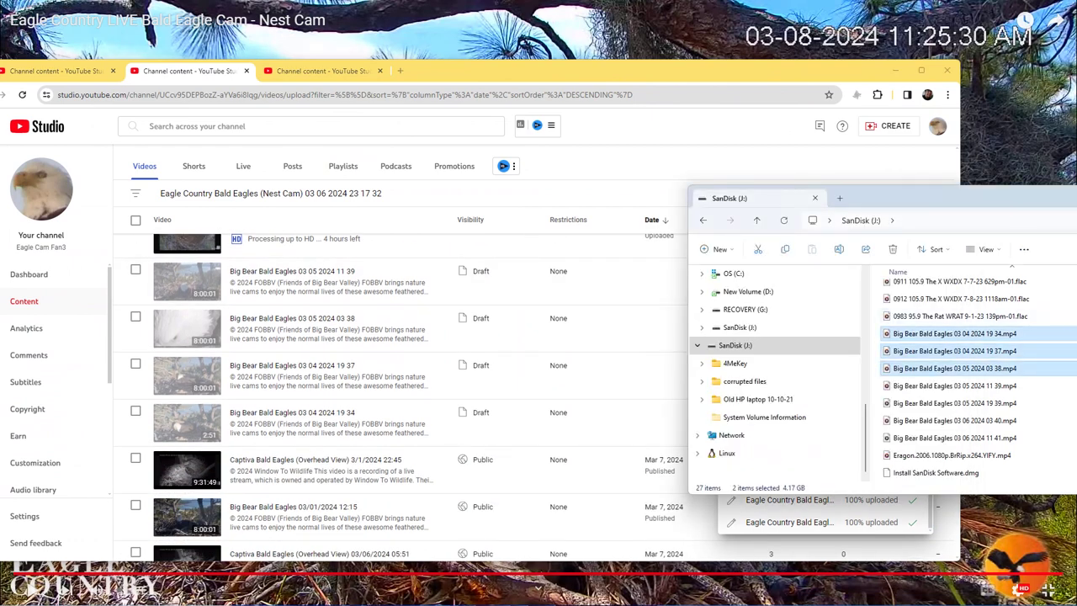
ctrl+click(955, 386)
scroll(505, 374, up, 2)
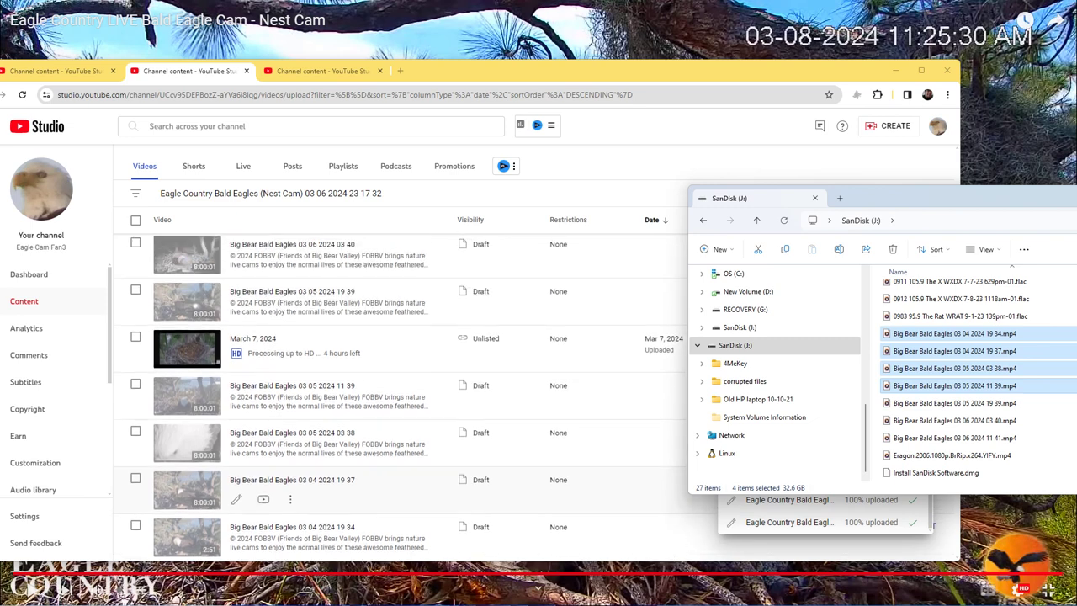
ctrl+click(954, 403)
ctrl+click(955, 420)
ctrl+click(955, 438)
key(shift+Delete)
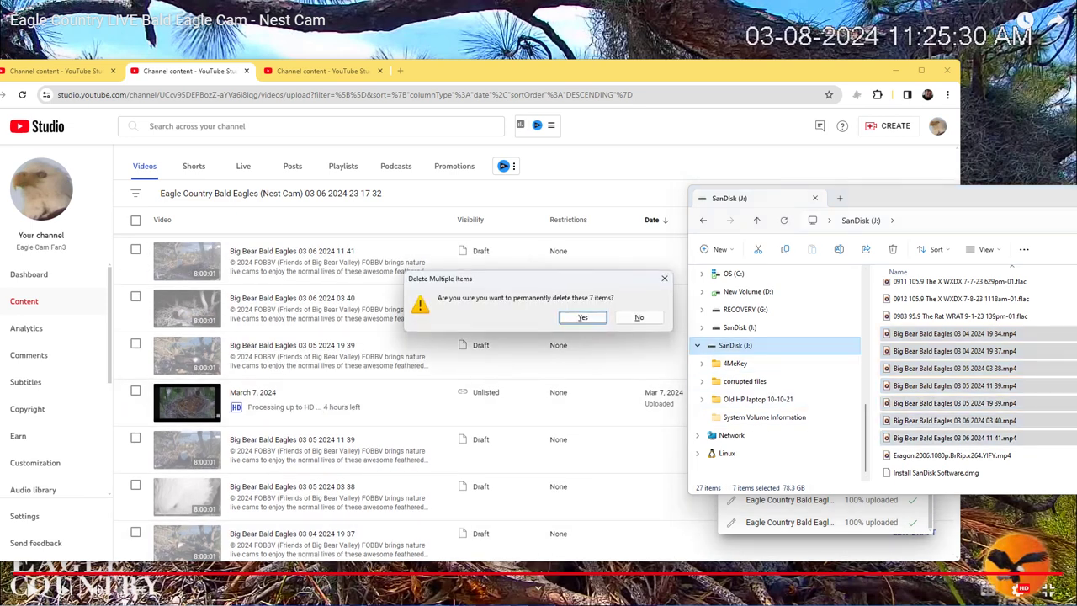
key(Return)
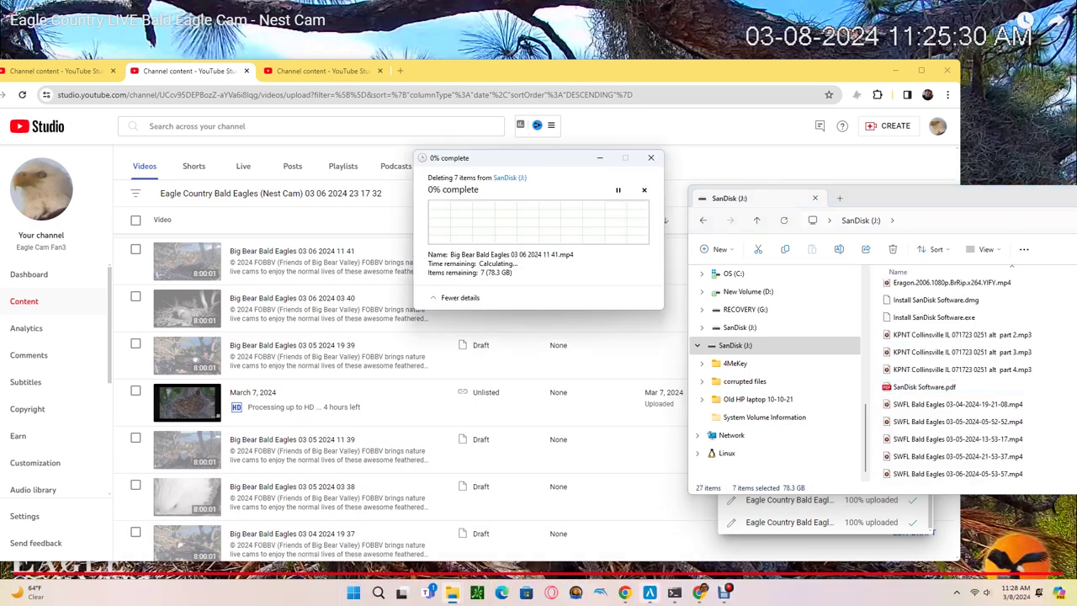
- Bring up the SWFL Bald Eagle Captures channel content in the other browser window and place the SanDisk (J:) window over it for comparison
click(624, 592)
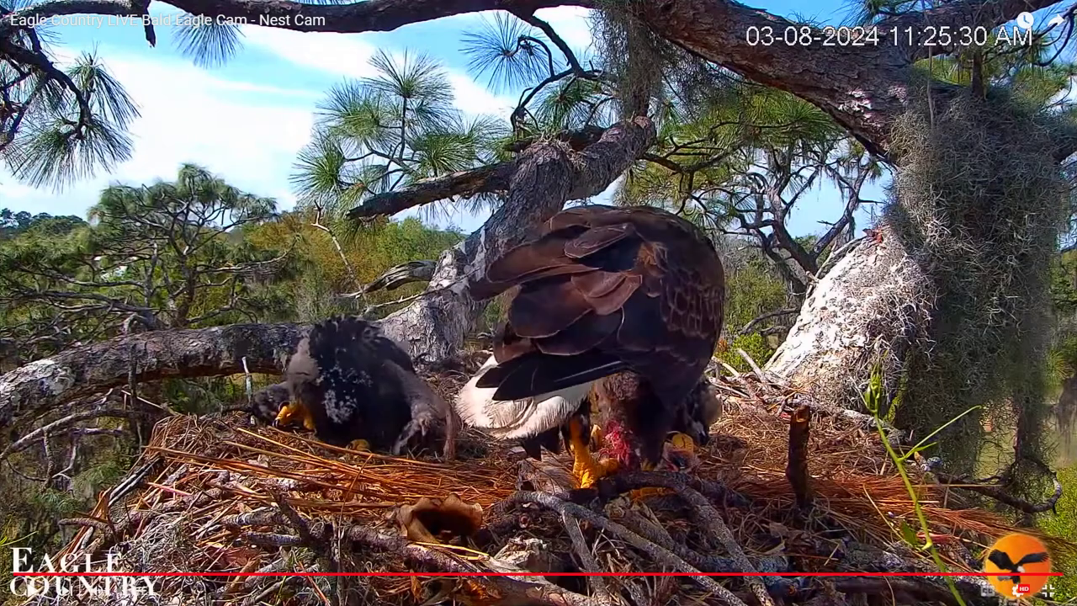
click(1047, 590)
click(98, 71)
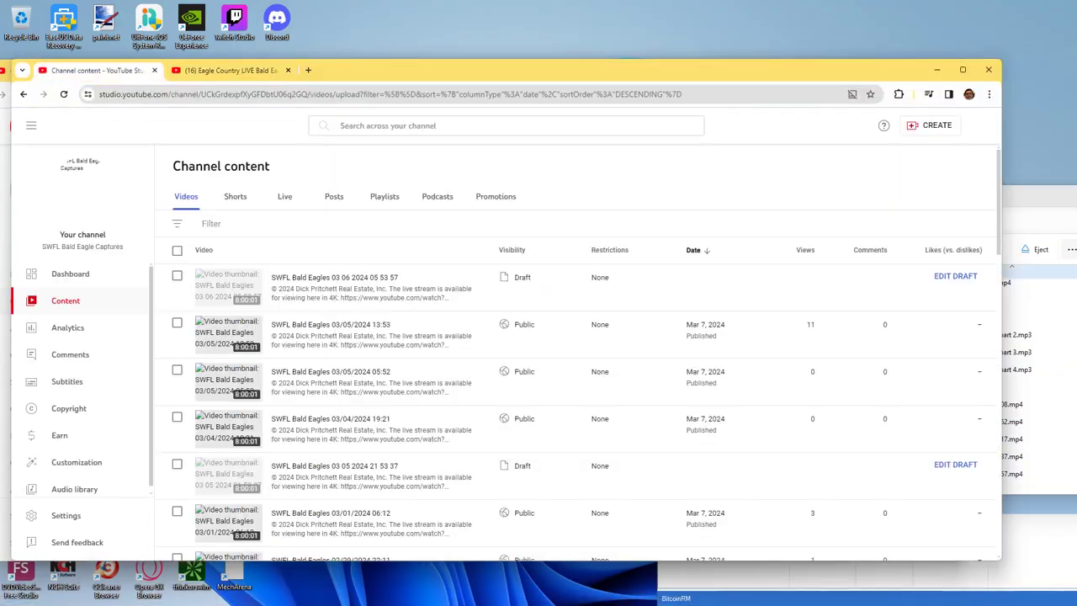
drag(1042, 199, 838, 187)
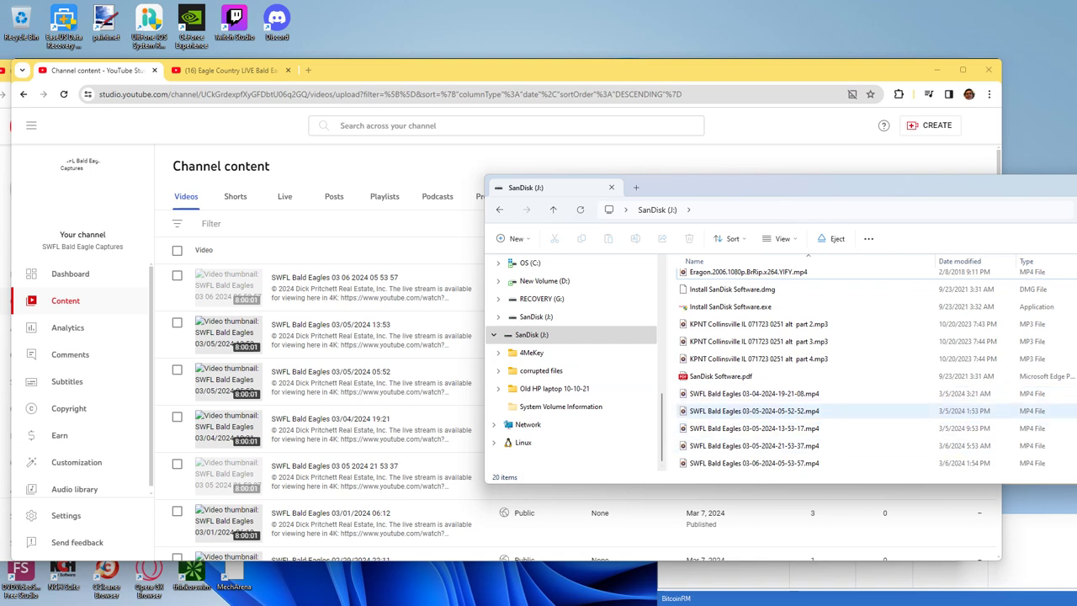
click(754, 393)
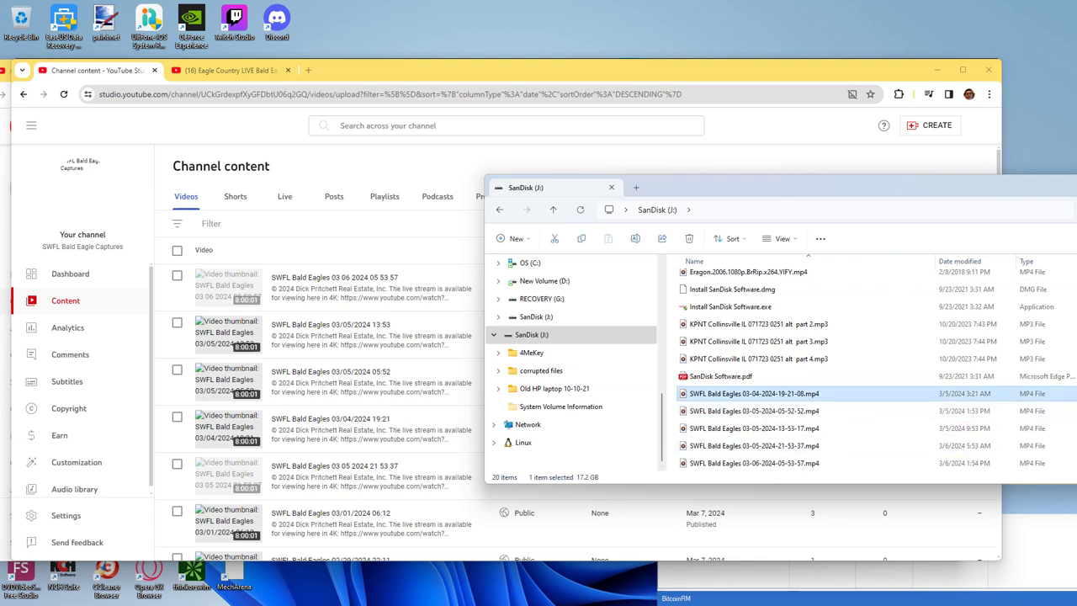
ctrl+click(754, 412)
ctrl+click(754, 428)
shift+click(754, 445)
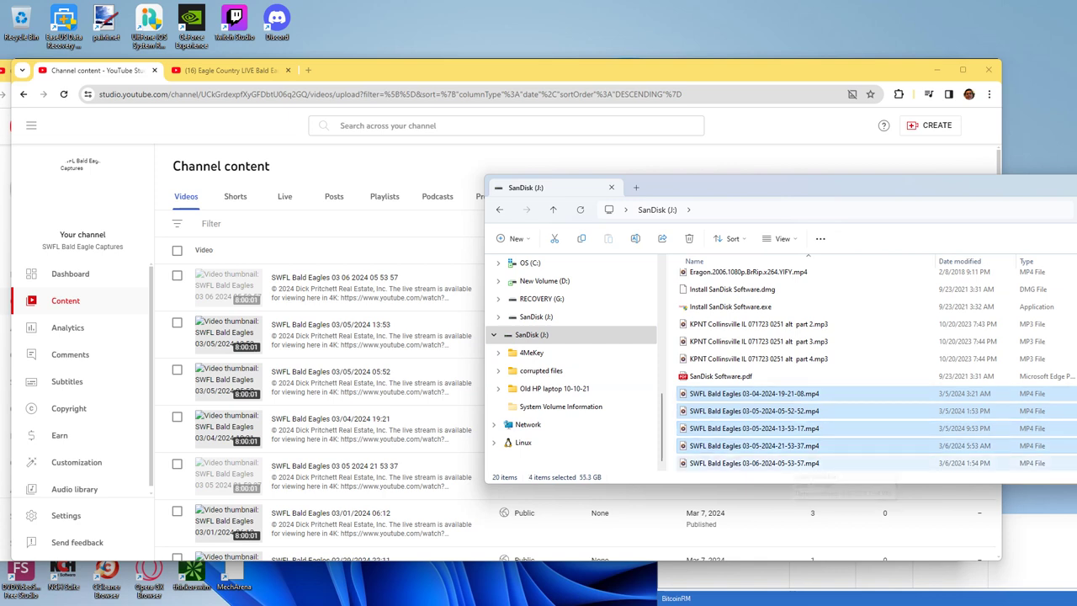
shift+click(754, 462)
click(754, 446)
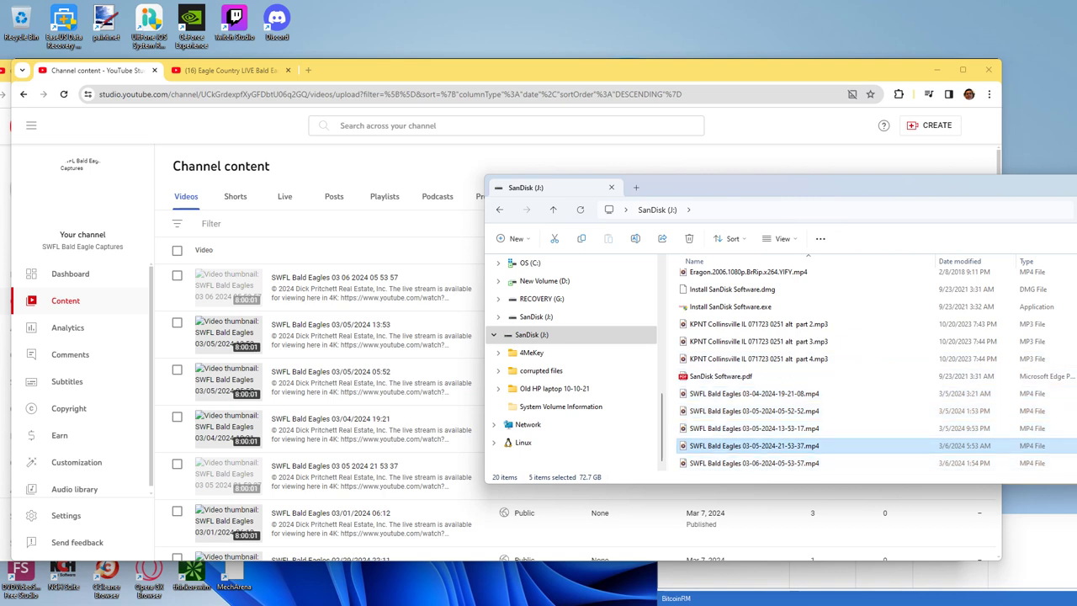
key(F2)
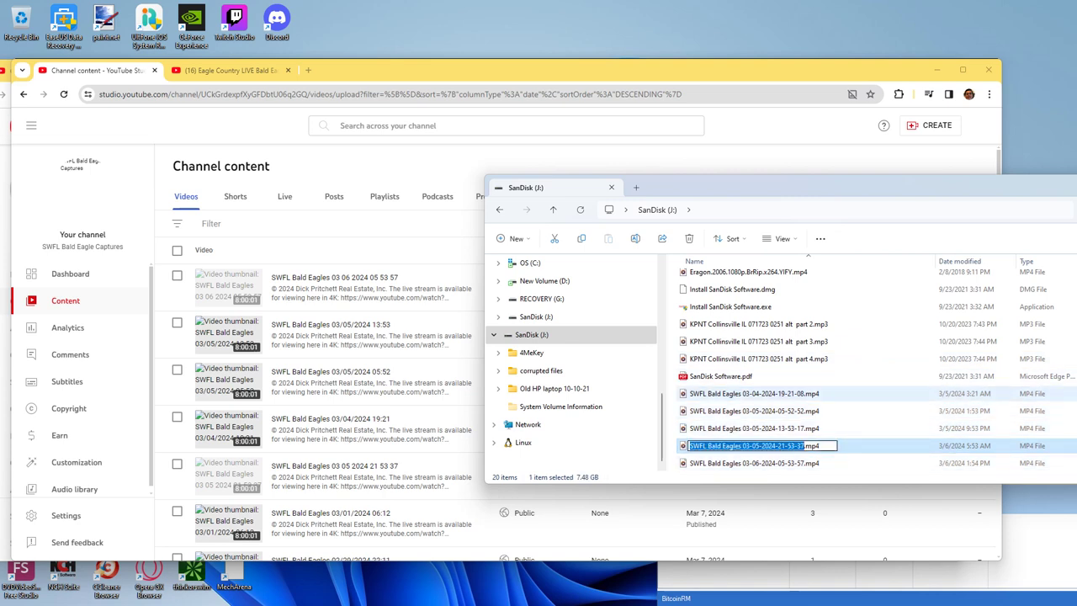
click(754, 393)
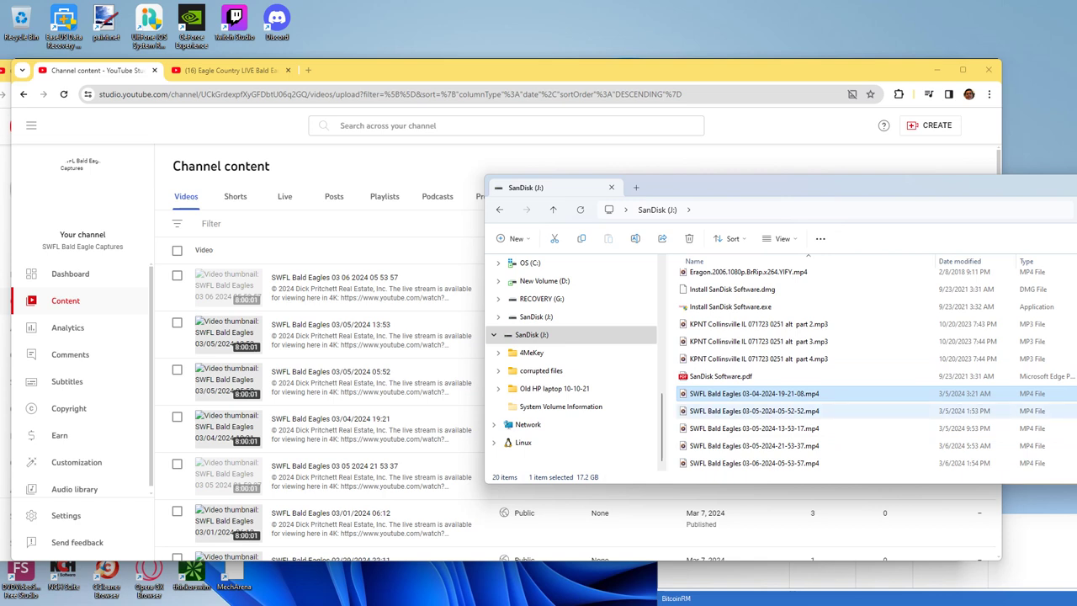
ctrl+click(753, 411)
ctrl+click(754, 428)
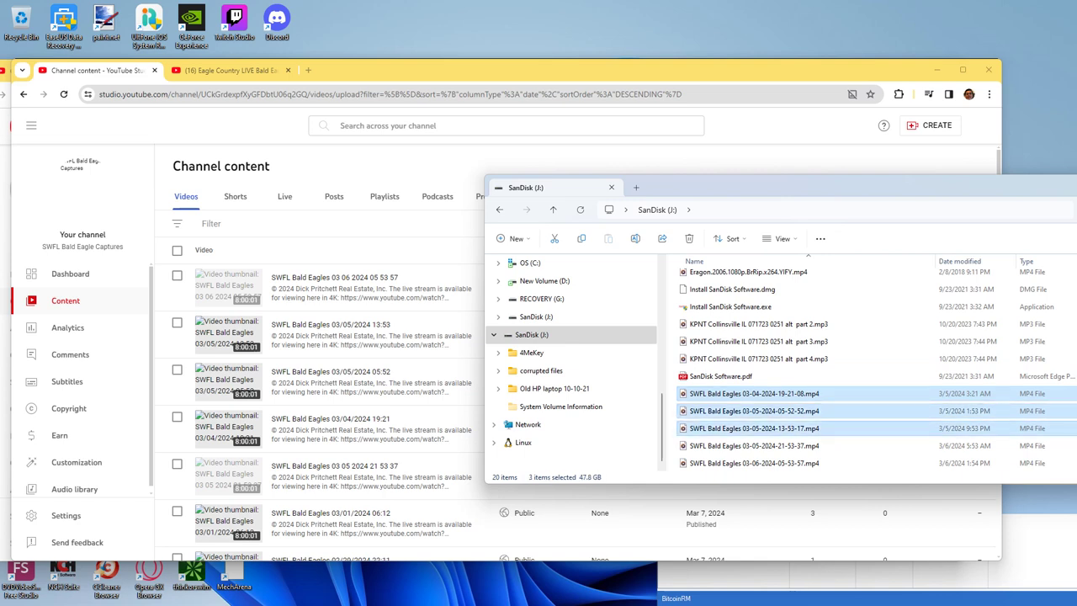
key(shift+Delete)
key(Escape)
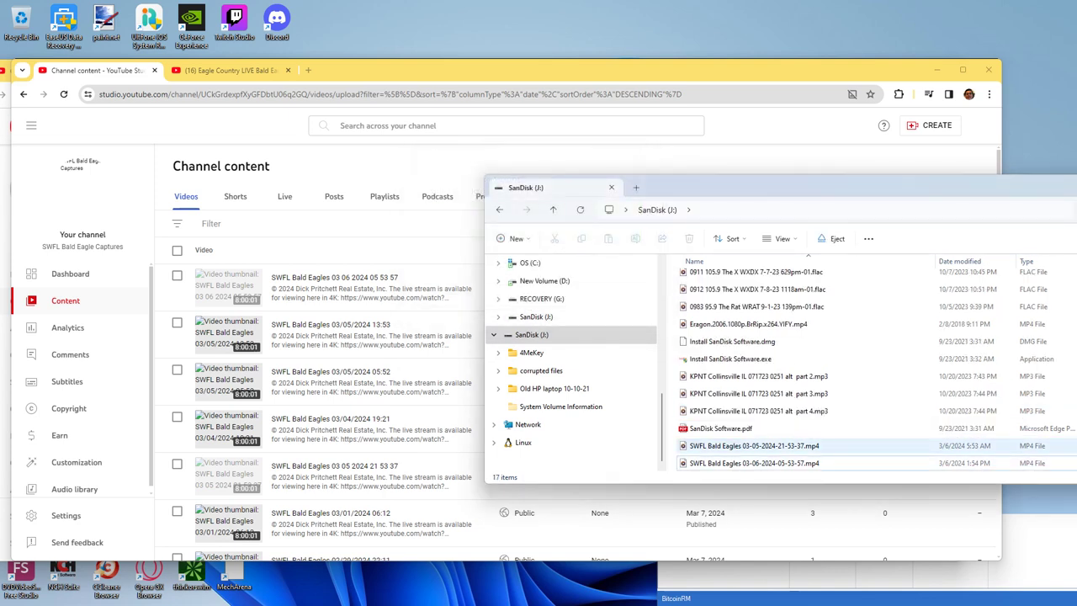
click(754, 446)
click(754, 462)
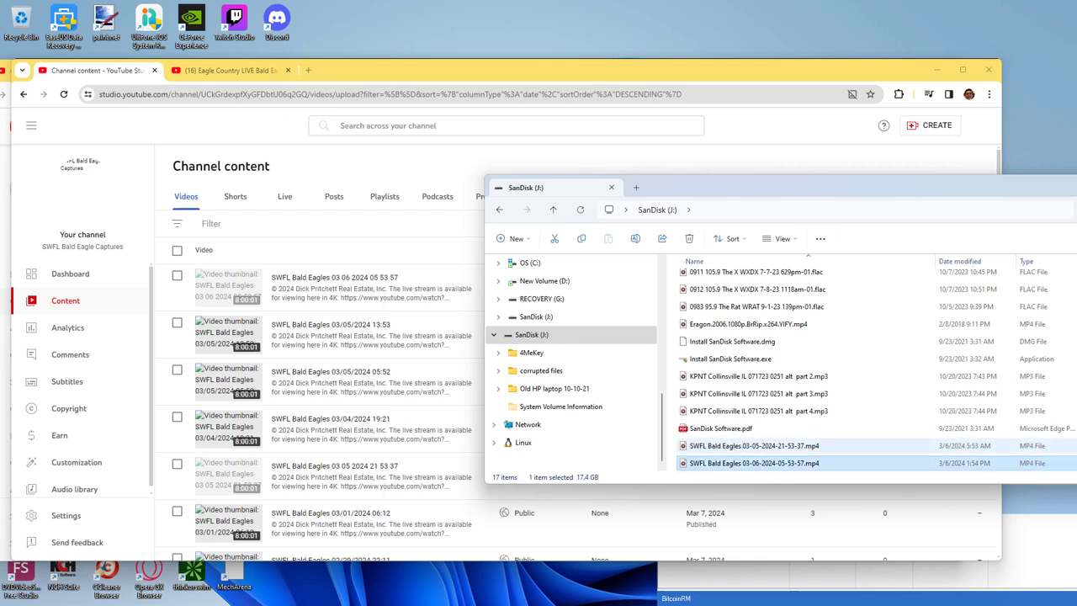
ctrl+click(754, 445)
key(shift+Delete)
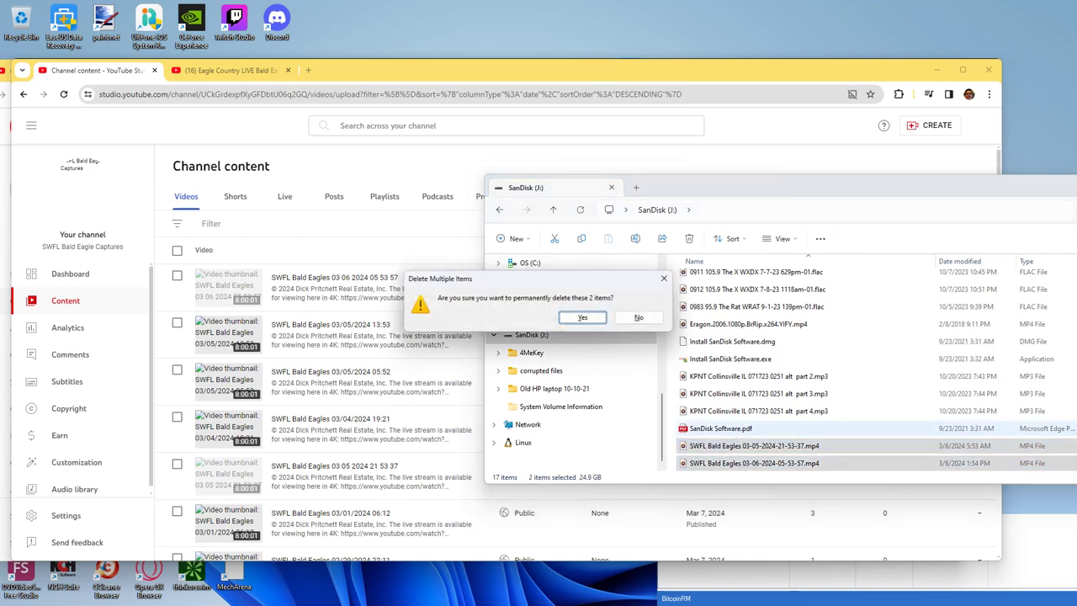
key(Return)
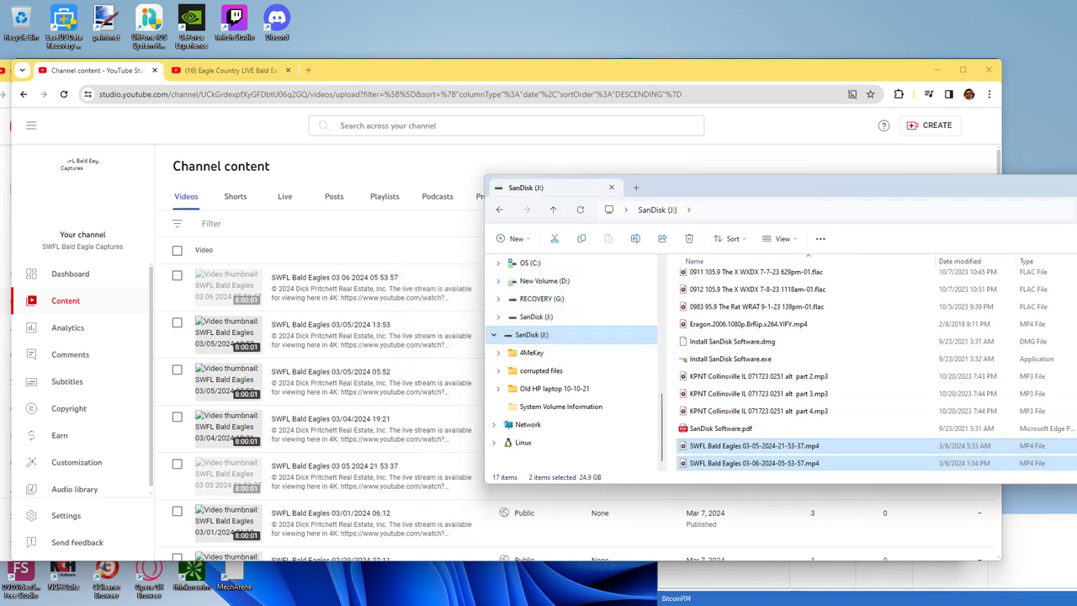
drag(887, 190, 618, 199)
click(1001, 190)
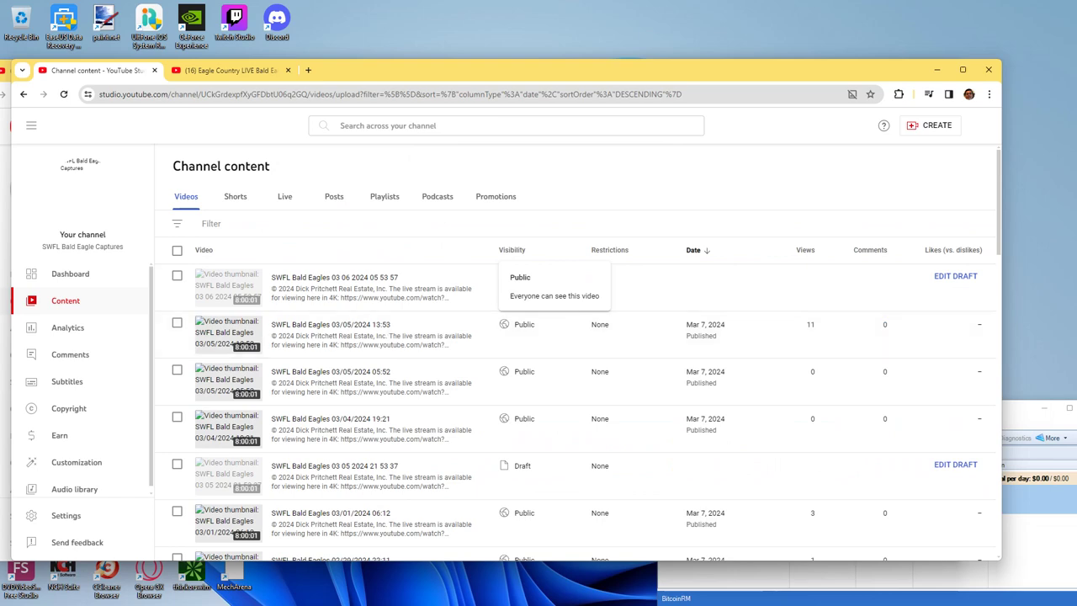
- Resume the paused Eagle Country live nest cam stream on YouTube and display it full screen
click(227, 69)
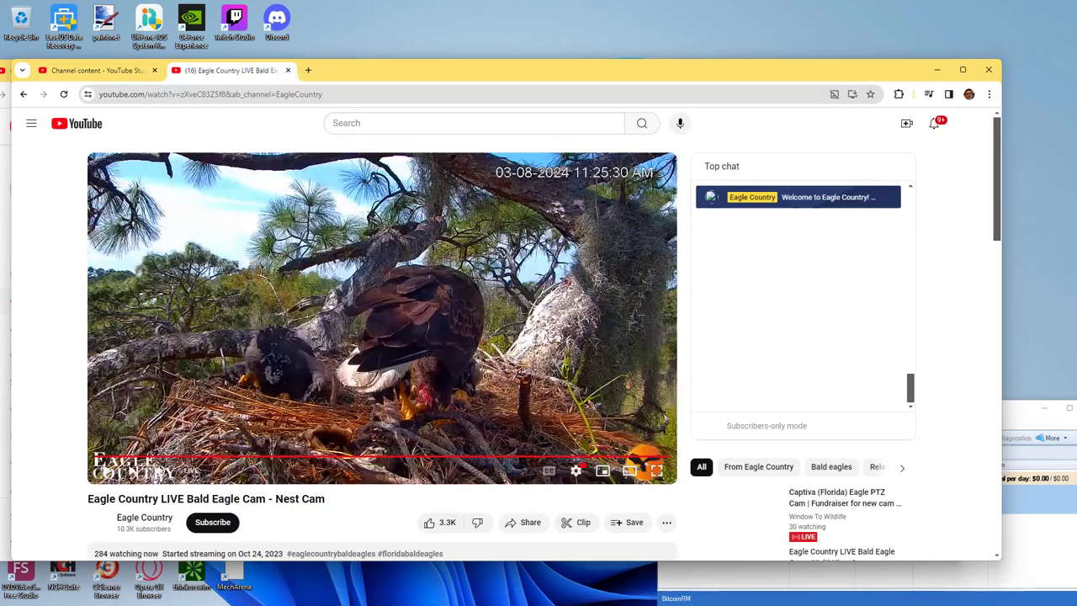
click(575, 471)
click(561, 410)
click(558, 365)
click(575, 471)
click(109, 470)
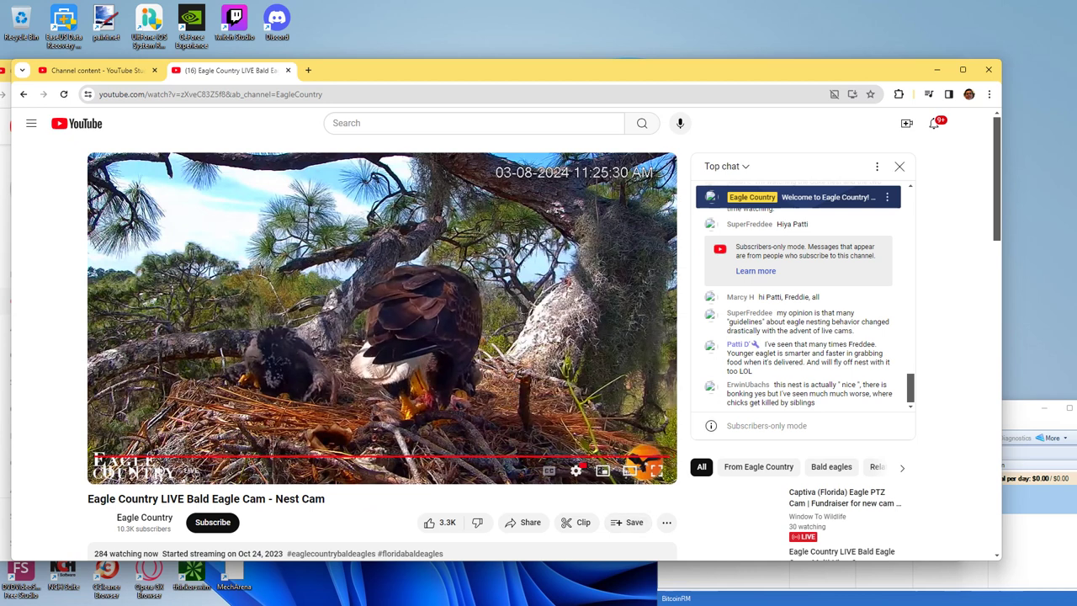
click(657, 470)
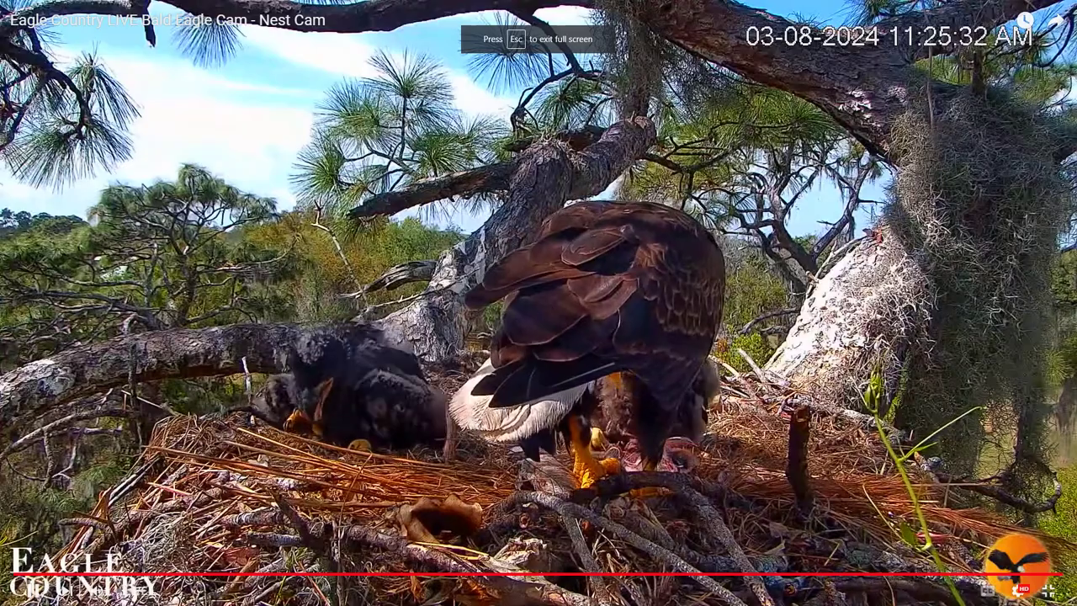